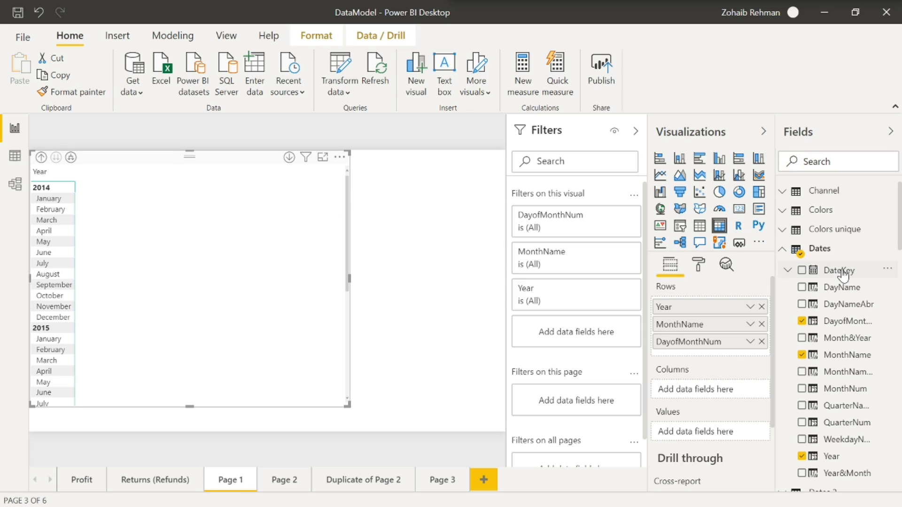
- Inspect the rows and columns of the Dates table in the data view, then return to the report page
left_click(15, 156)
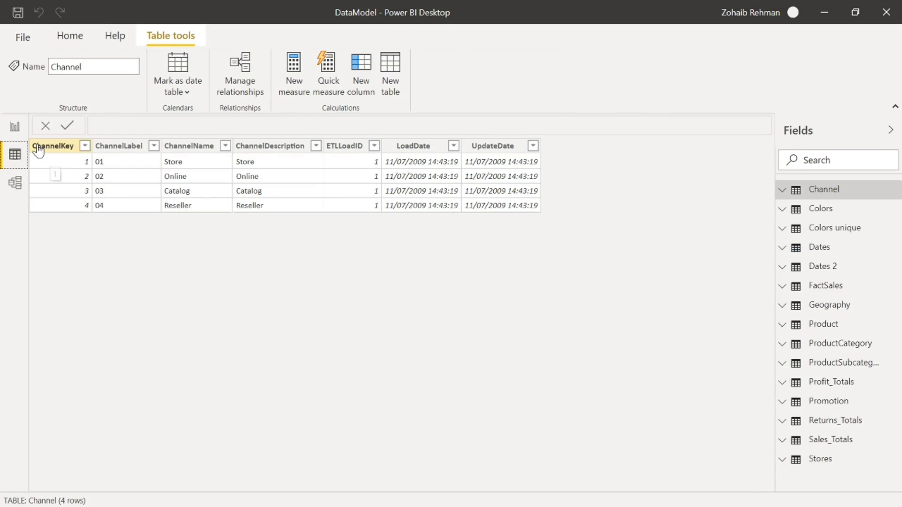
left_click(821, 249)
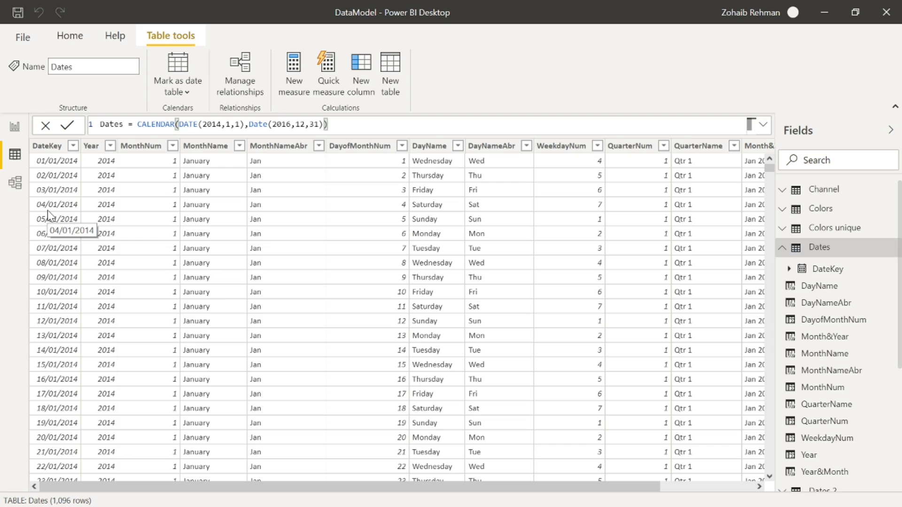
left_click(14, 131)
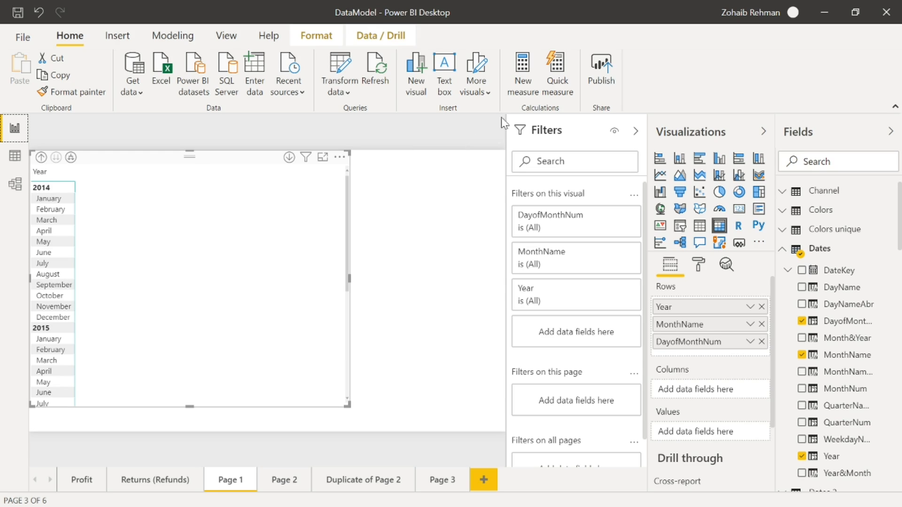
- Create a new measure named "# Total sales" and begin its formula with the SUM function
left_click(527, 86)
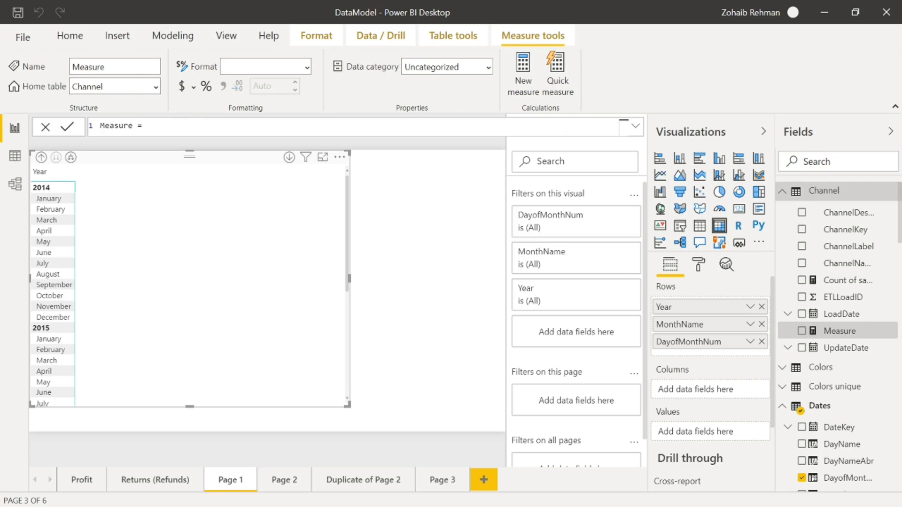
key("ctrl+a")
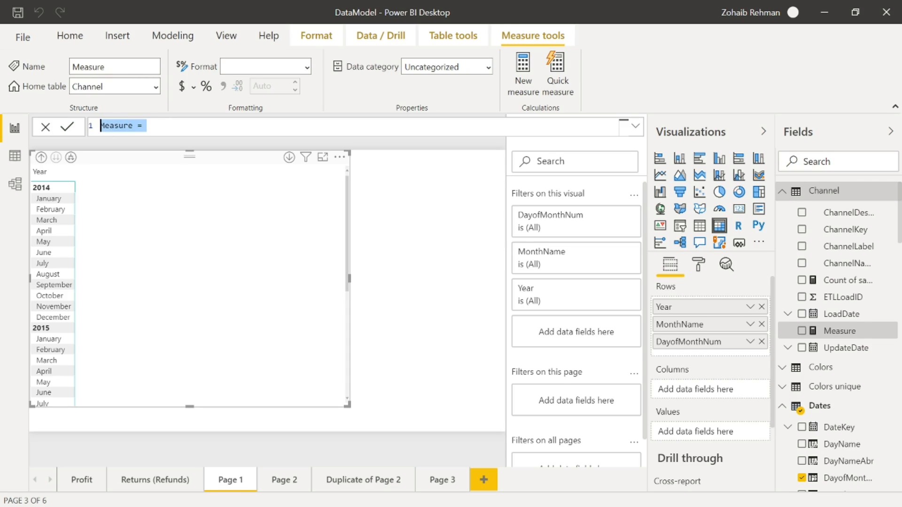
type("To")
key("BackSpace")
key("BackSpace")
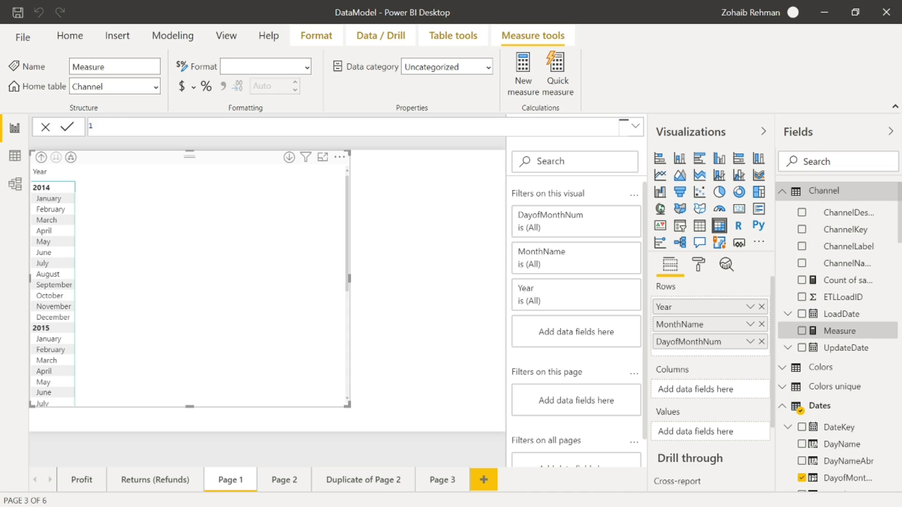
type("# Total sales = sum")
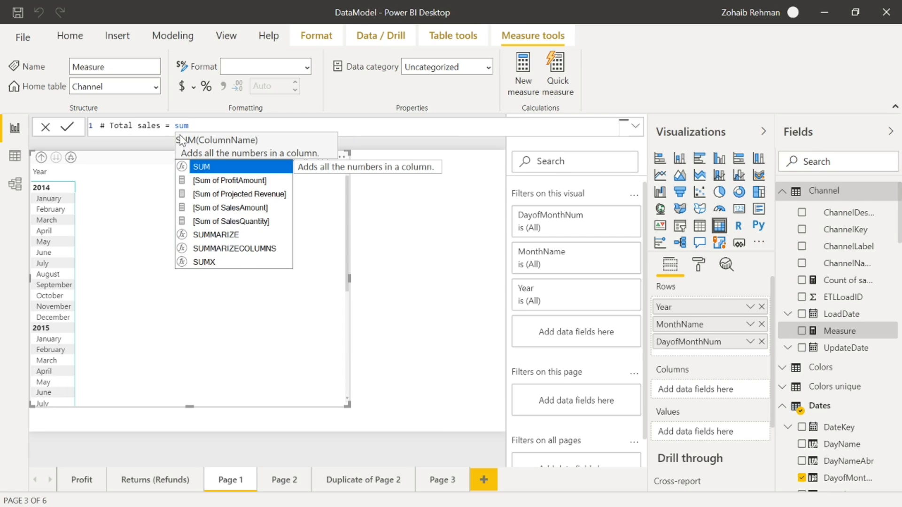
key("Tab")
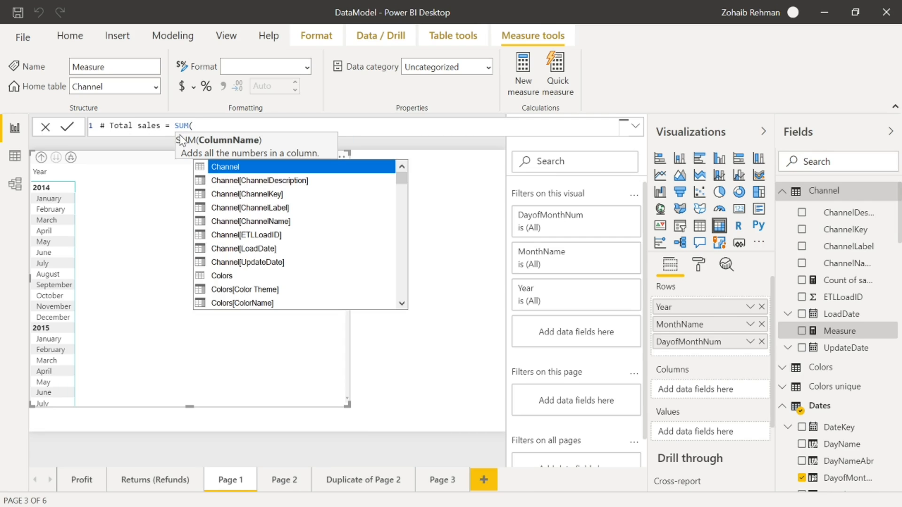
- Complete the "# Total sales" formula by summing FactSales[SalesAmount], and add the measure to the matrix values
type("sal")
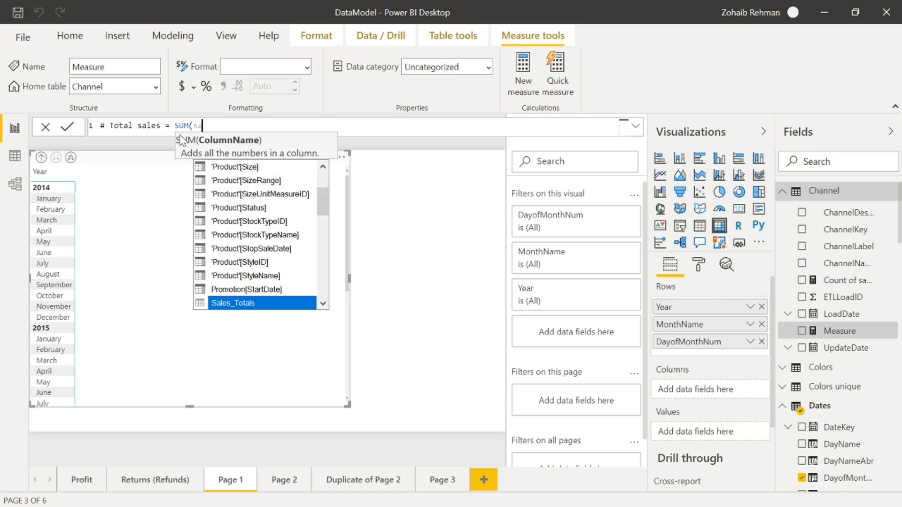
type("es")
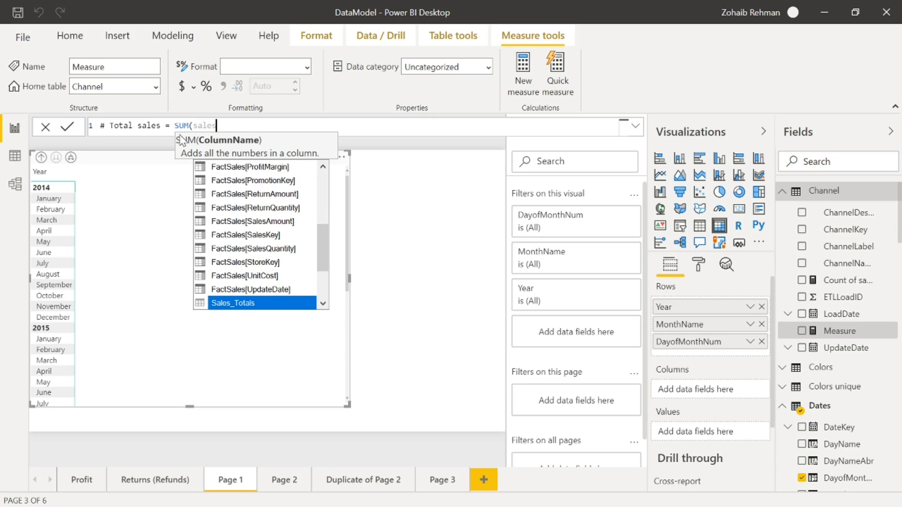
key("Down")
key("Down")
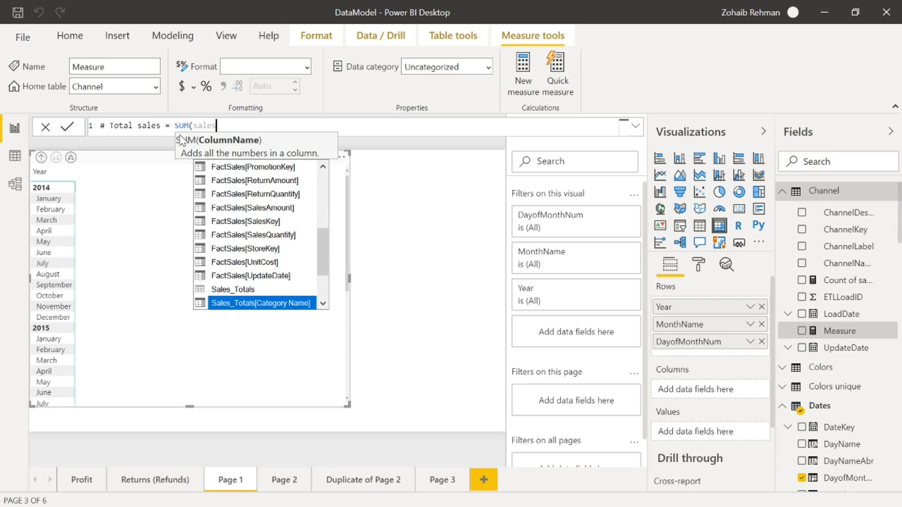
key("Up")
key("Up")
key("Up")
key("Up")
key("Up")
key("Up")
key("Up")
key("Up")
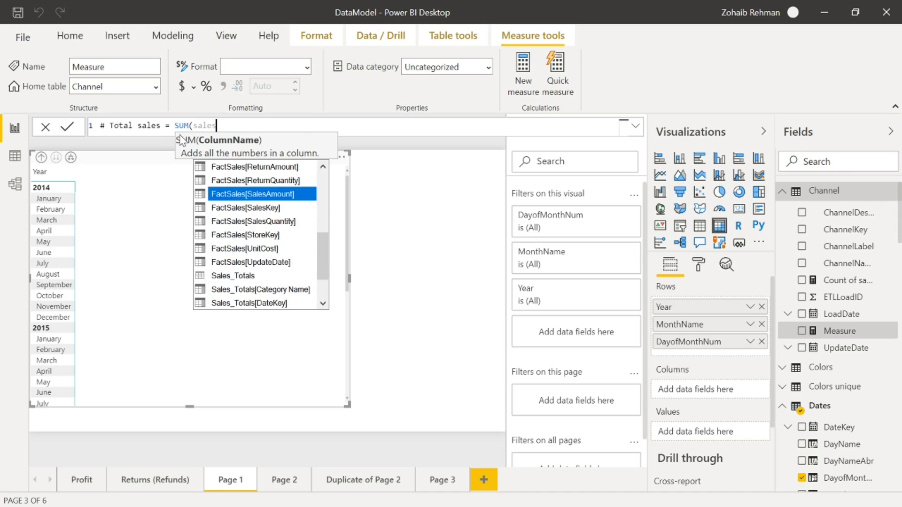
key("Tab")
type(")")
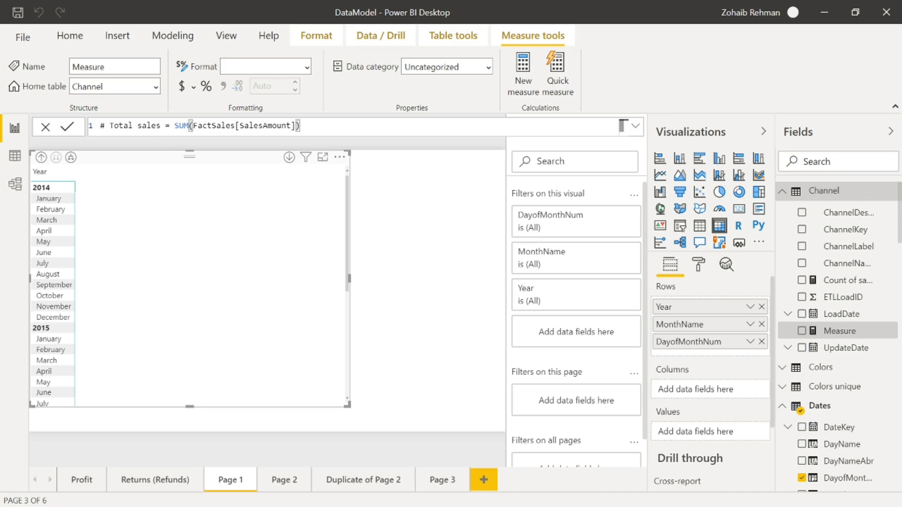
key("Return")
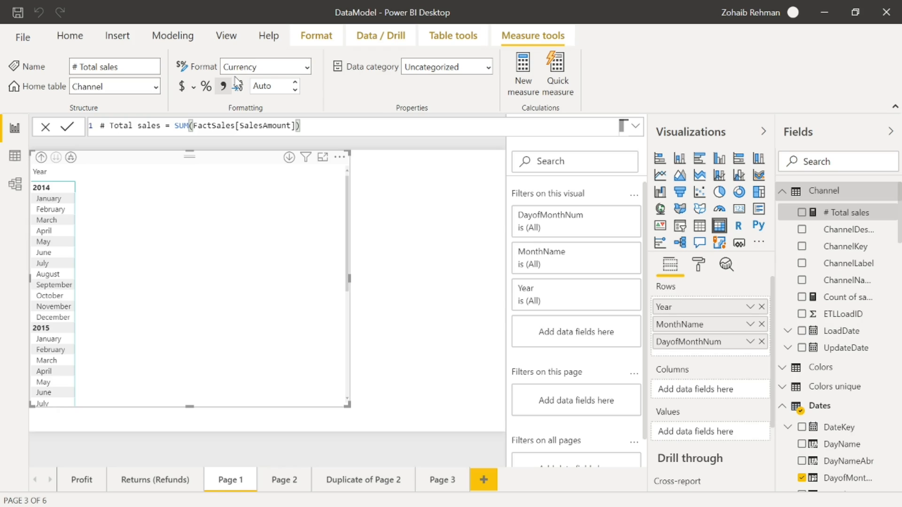
left_click(802, 213)
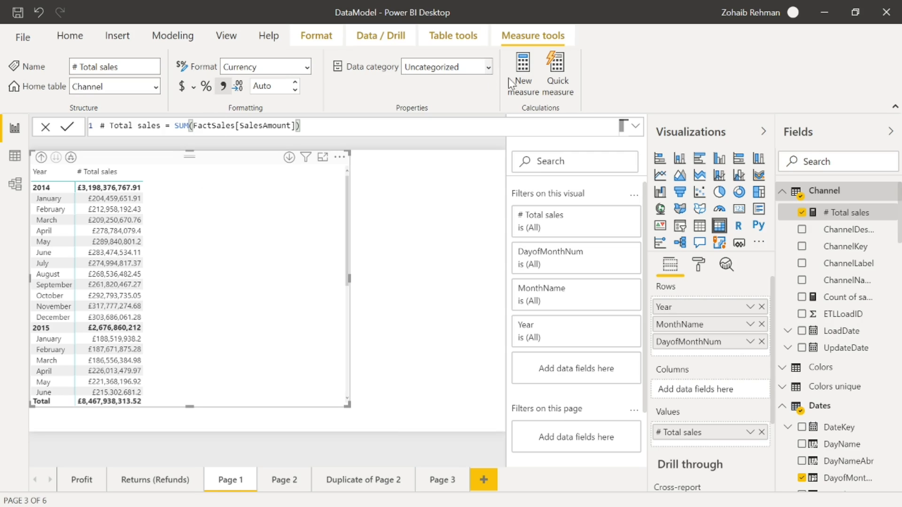
- Create another measure named "Total month to date" and begin its formula with the CALCULATE function
left_click(531, 64)
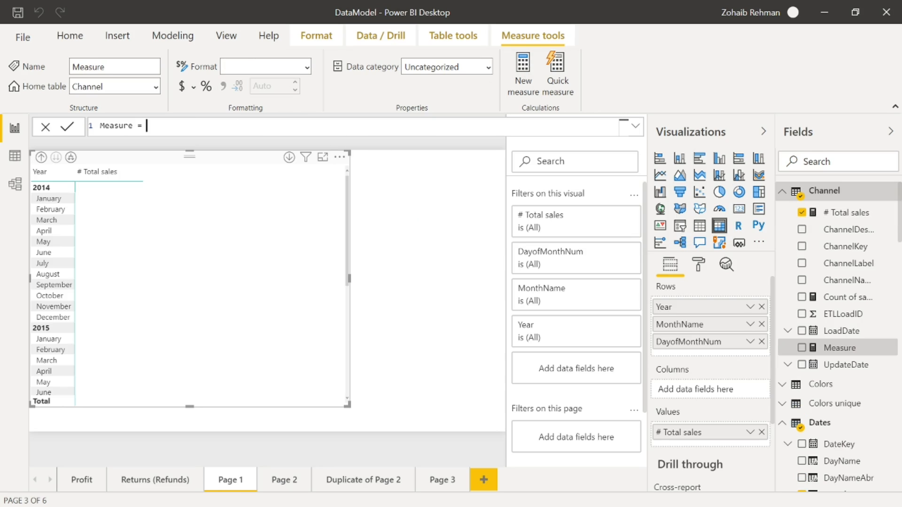
key("ctrl+a")
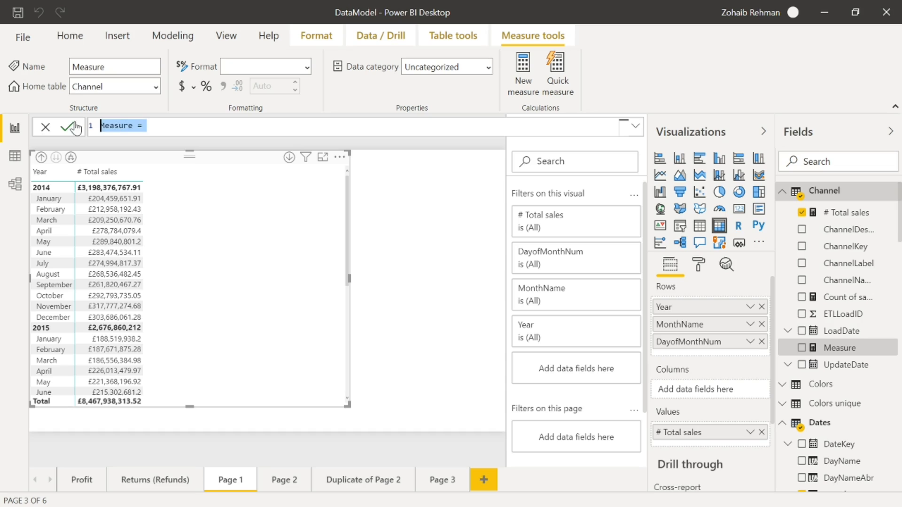
type("Total month")
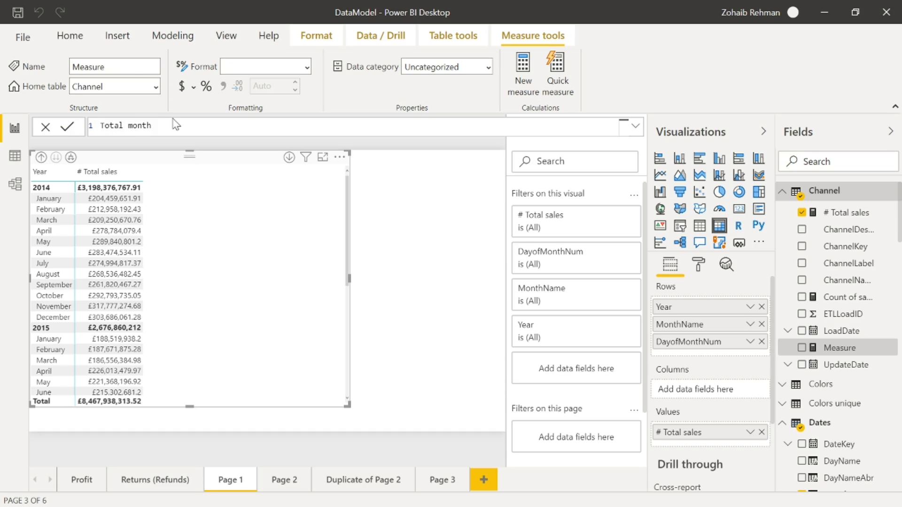
key("BackSpace")
key("BackSpace")
type("th to date =calc")
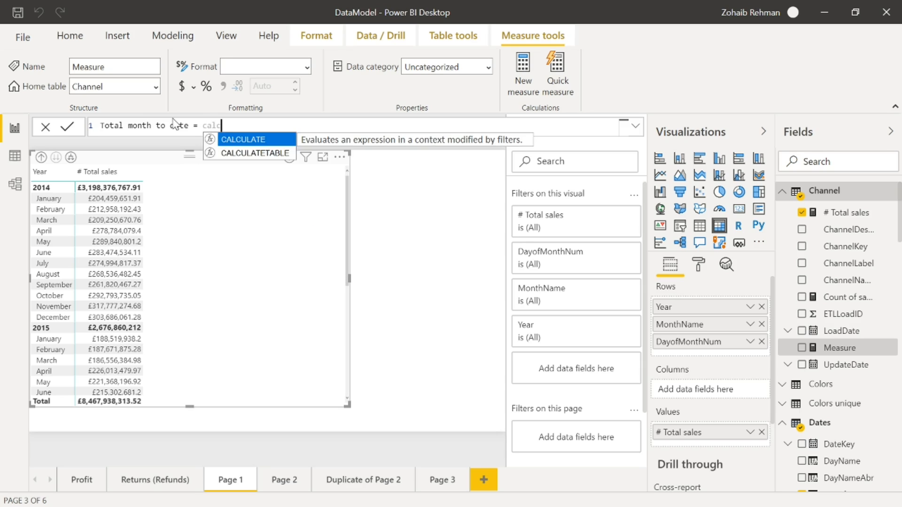
key("Tab")
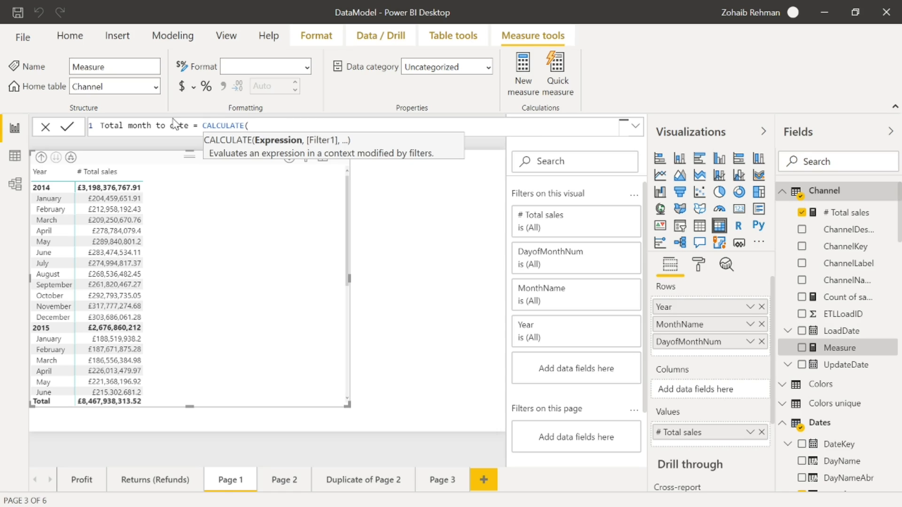
- Use the [# Total sales] measure as the expression argument of CALCULATE
type("tot")
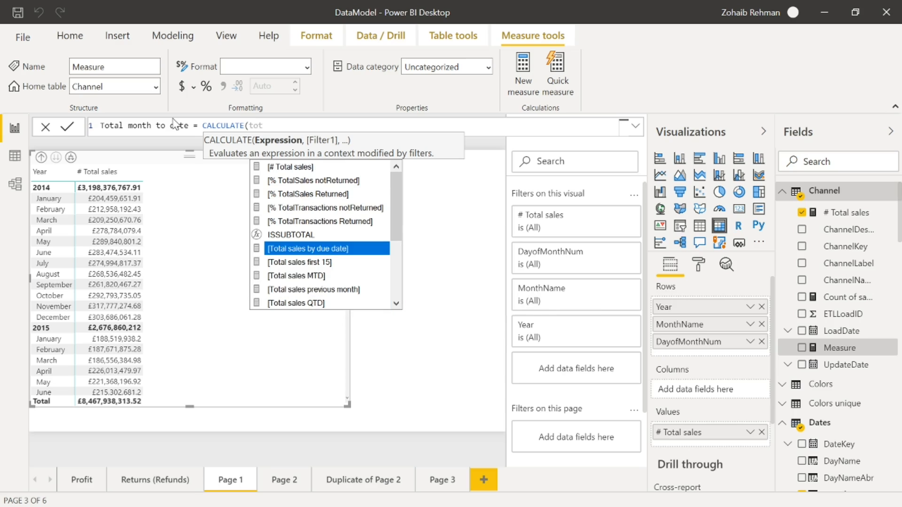
type("al")
key("Up")
key("Up")
key("Up")
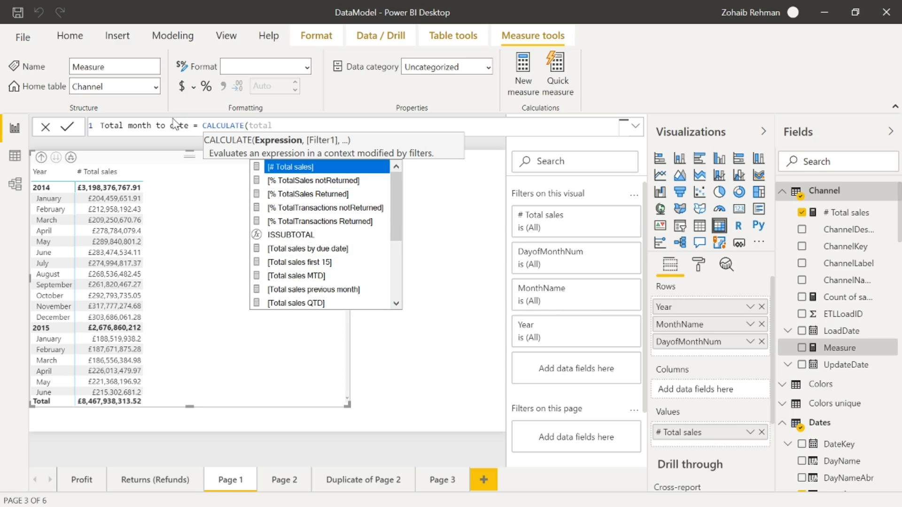
key("Tab")
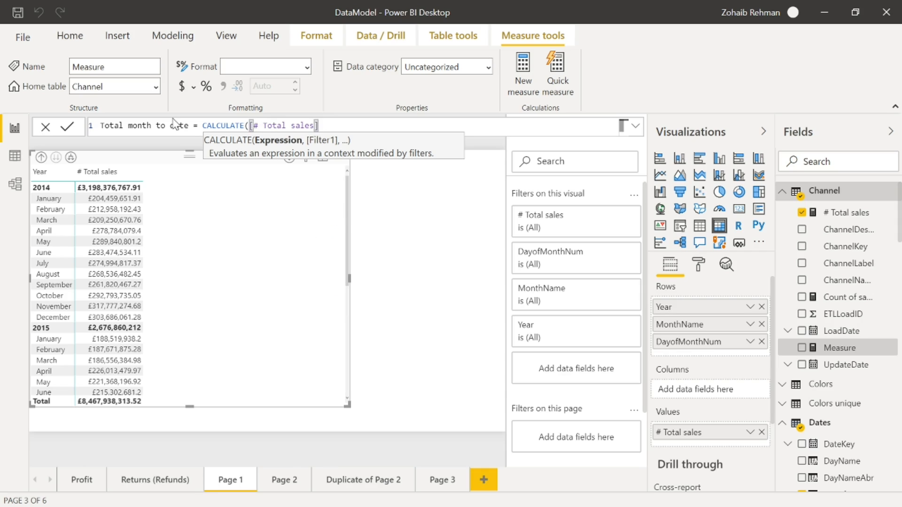
type(", ")
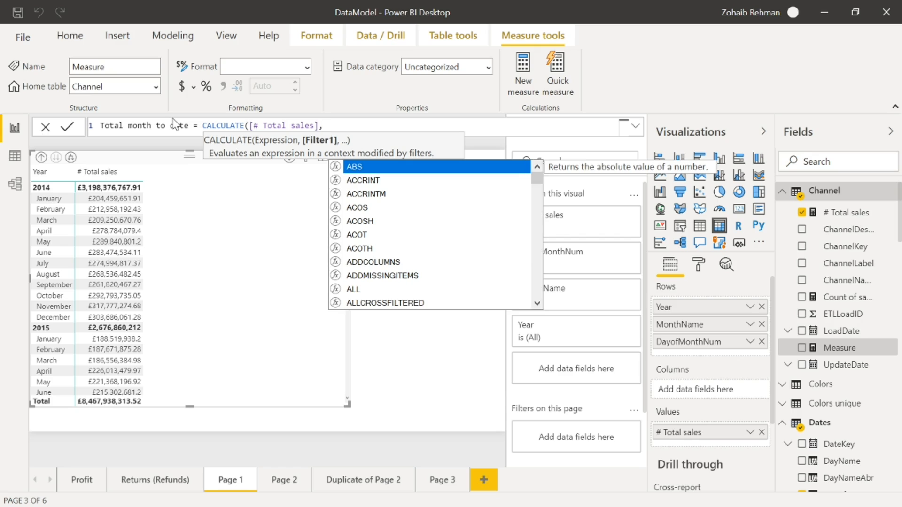
- Add the filter DATESMTD(Dates[DateKey]) to the CALCULATE formula and commit the month-to-date measure
type("dates")
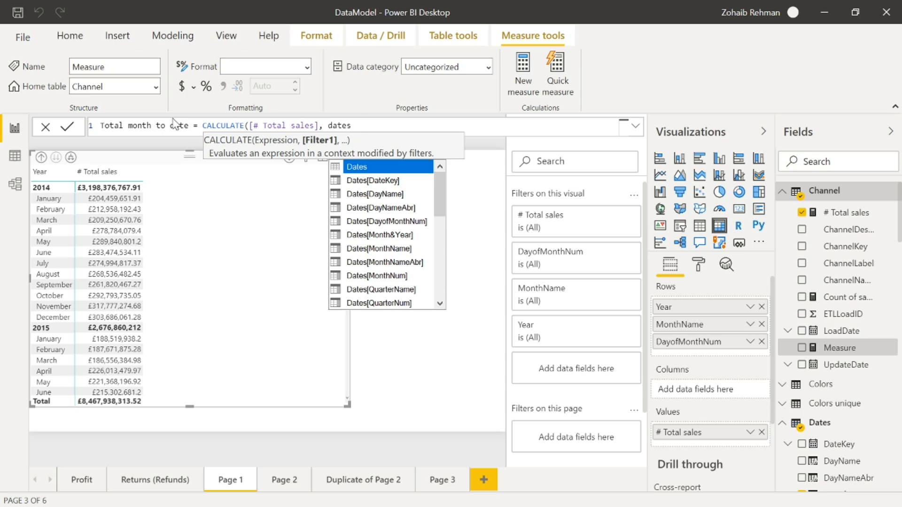
type("m")
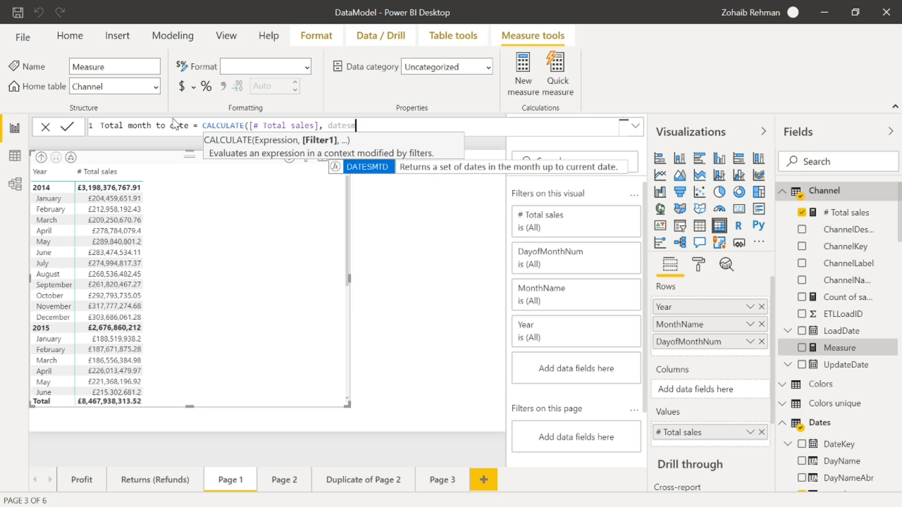
key("Tab")
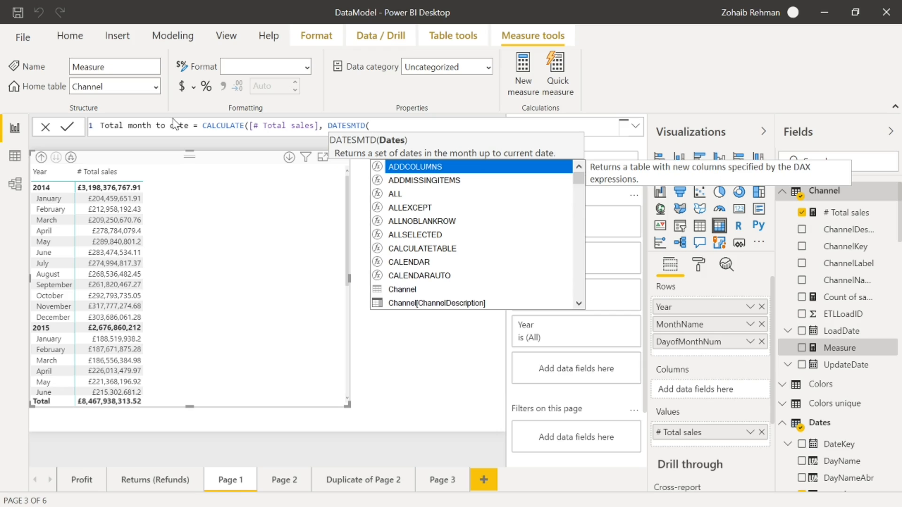
type("dta")
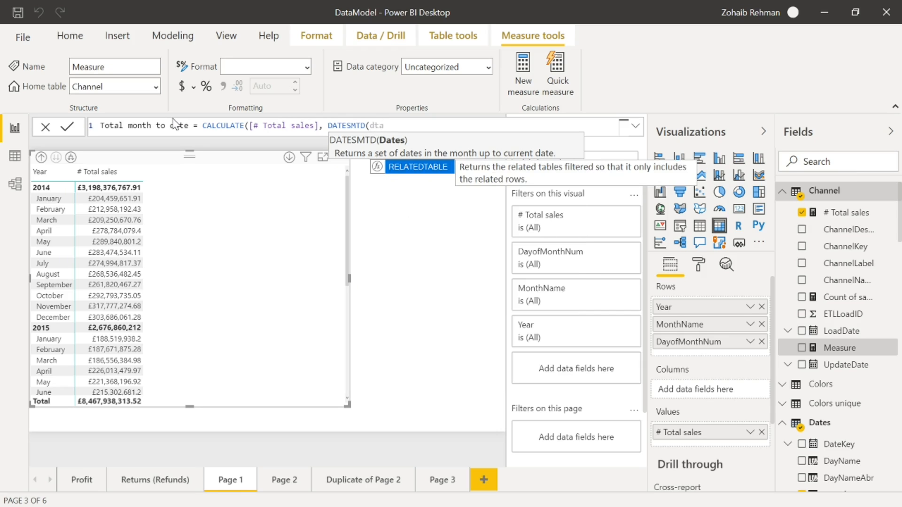
key("BackSpace")
key("BackSpace")
type("ates")
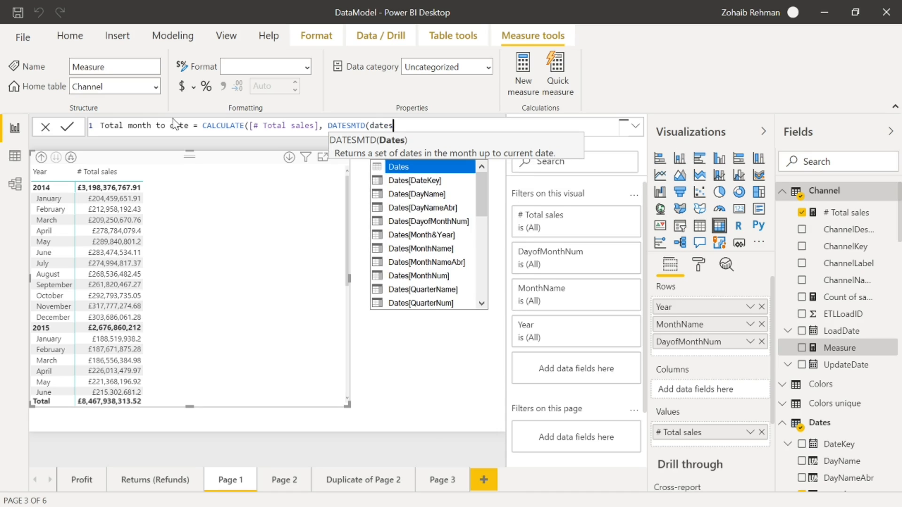
key("Down")
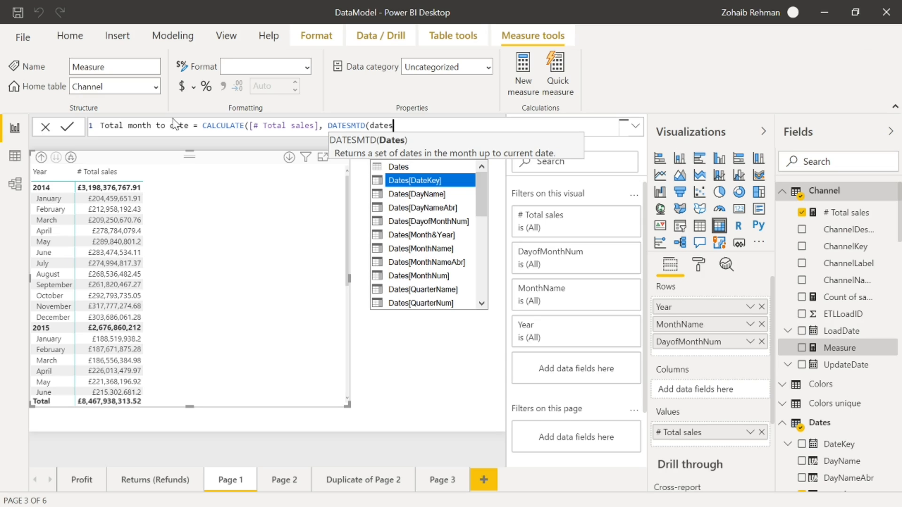
key("Tab")
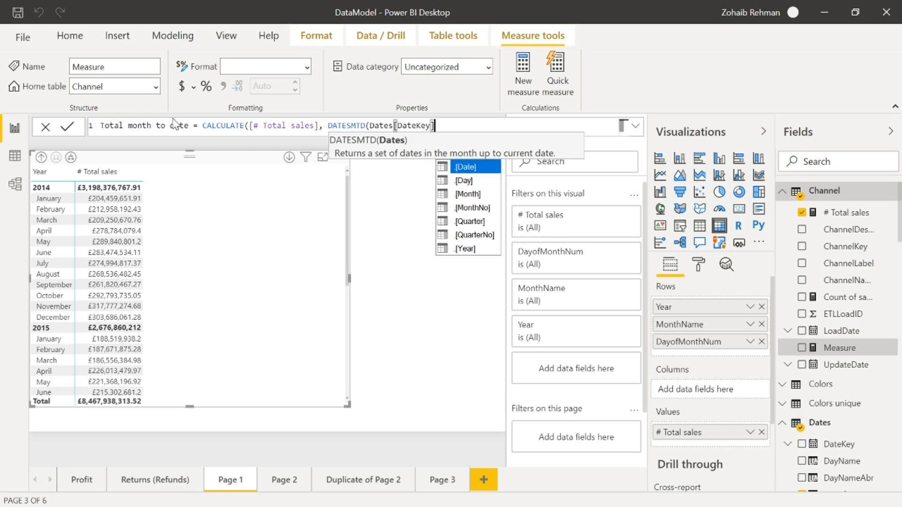
type(")))")
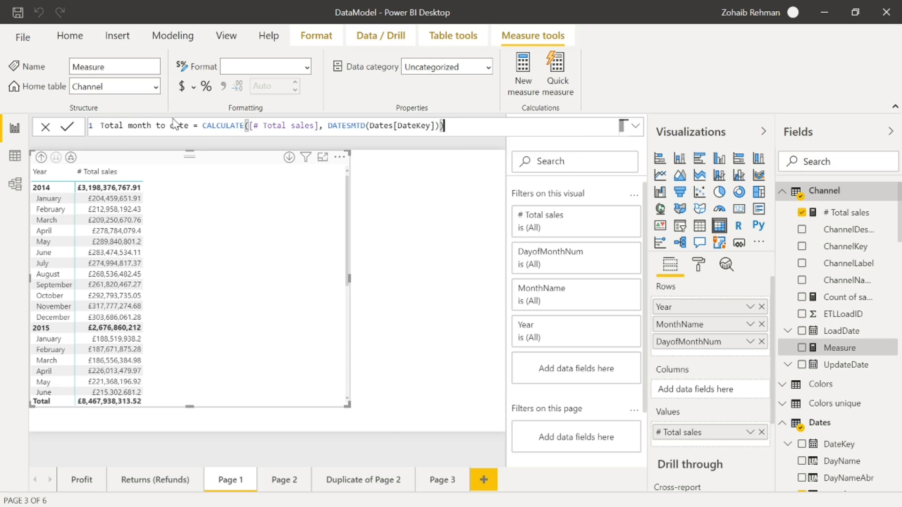
key("Return")
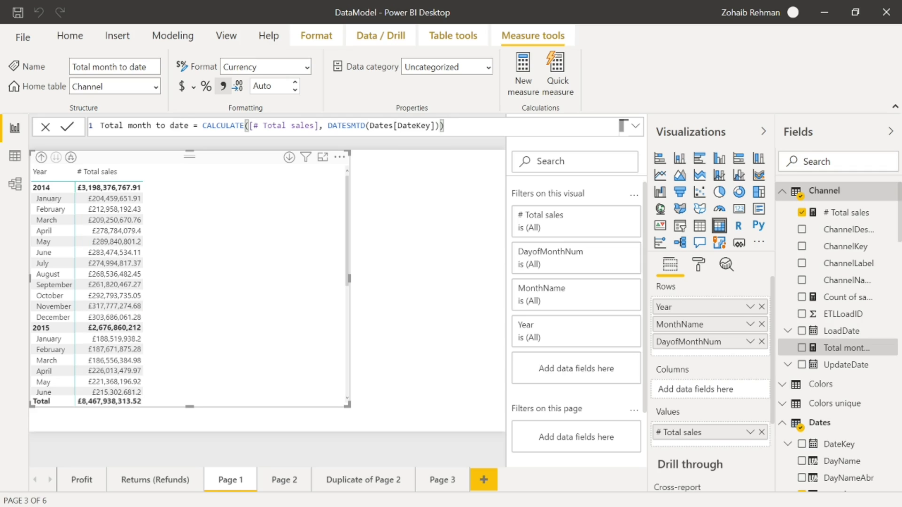
- Rename the month-to-date measure to "# Total month to date" in its formula, commit it, and add it to the matrix values
left_click(101, 125)
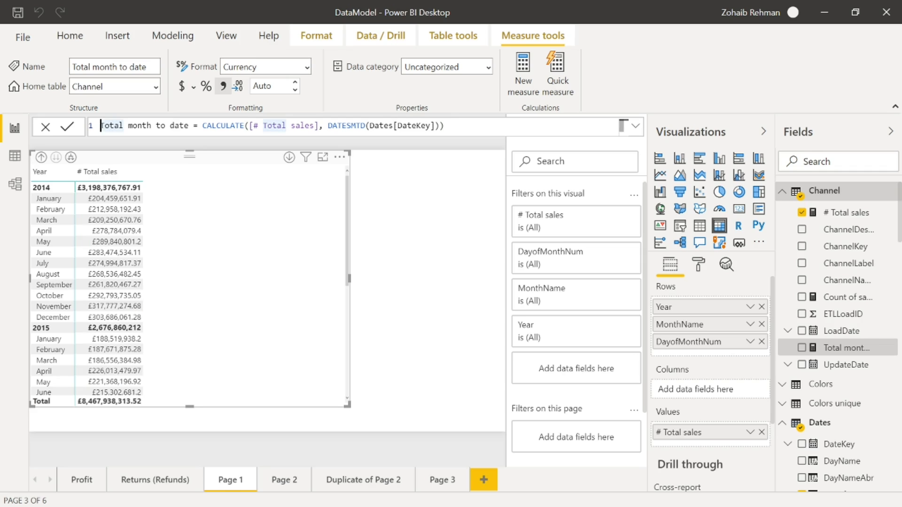
type("#")
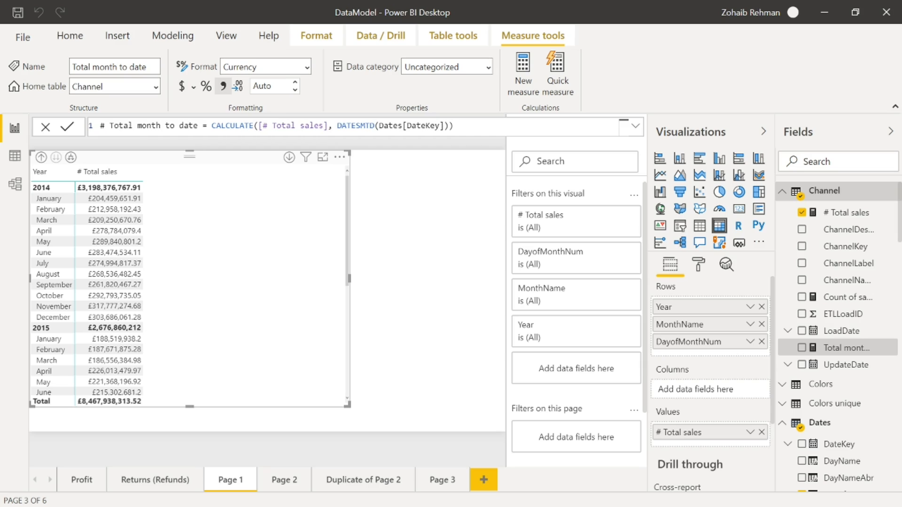
left_click(477, 128)
key("Return")
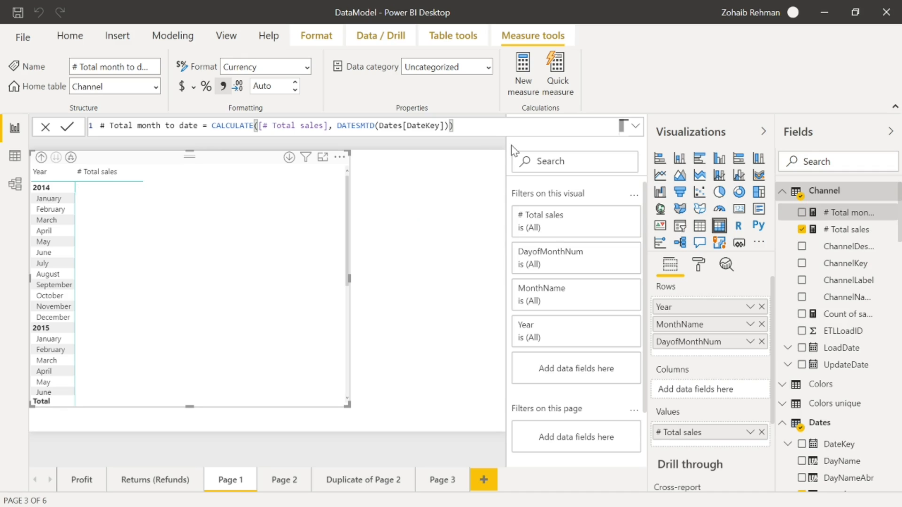
left_click(802, 214)
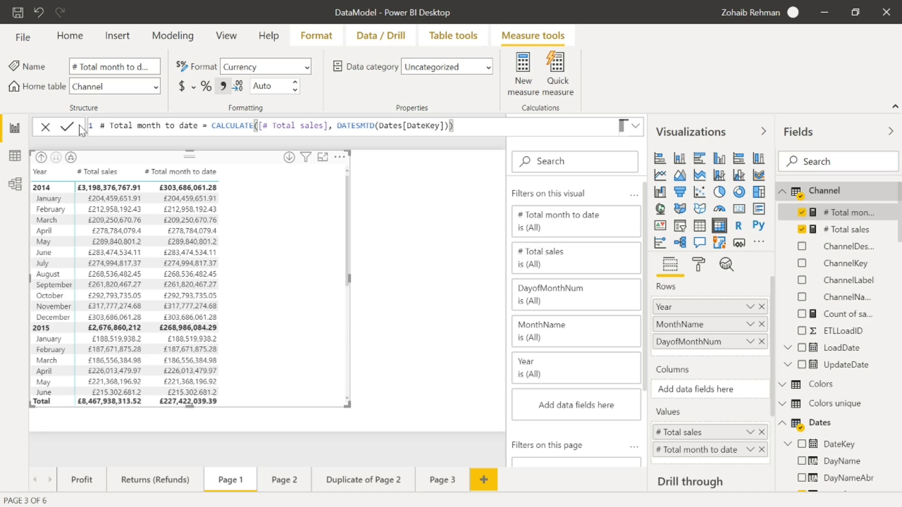
- Drill into January 2014 in the matrix to examine the daily month-to-date values, then return to the 2014 month level with drill mode off
left_click(290, 159)
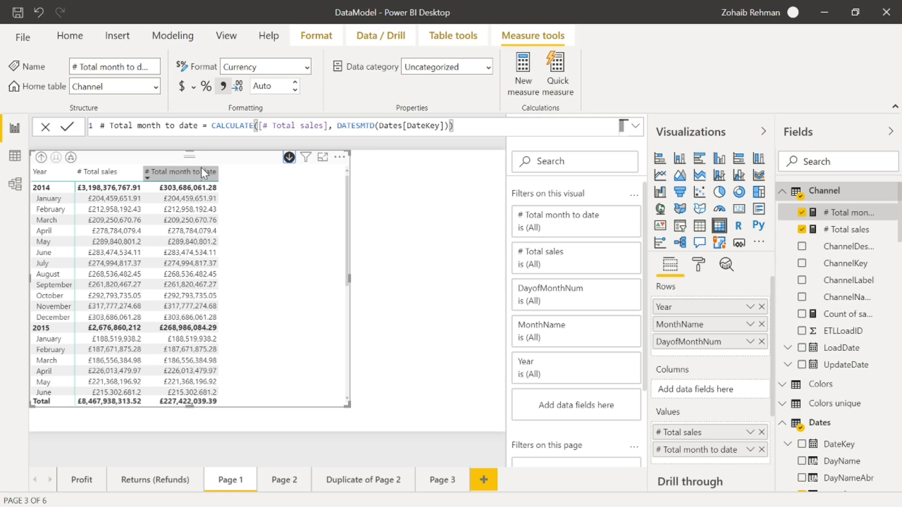
left_click(58, 198)
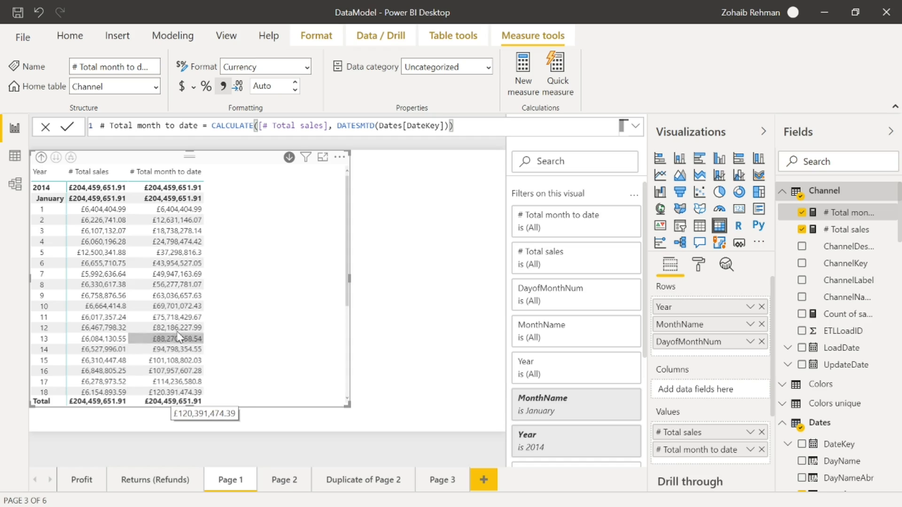
scroll(178, 367, "down", 5)
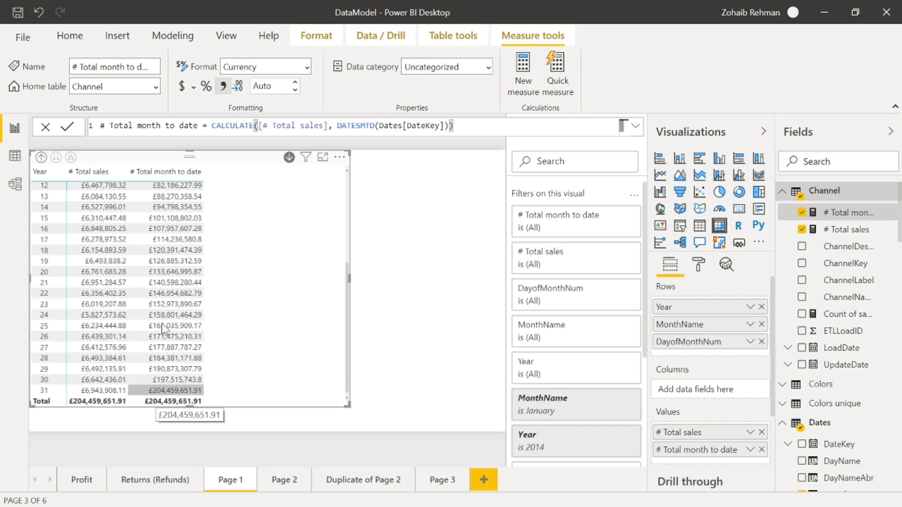
scroll(160, 325, "up", 5)
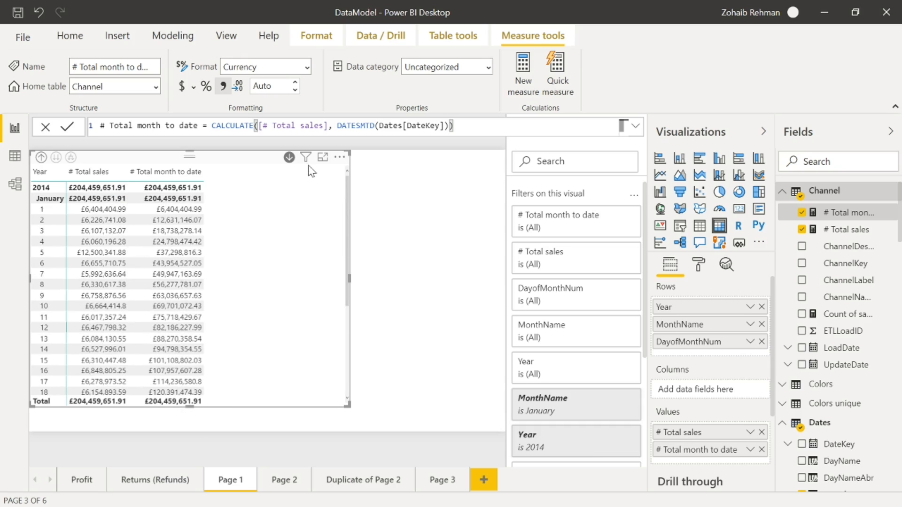
left_click(40, 157)
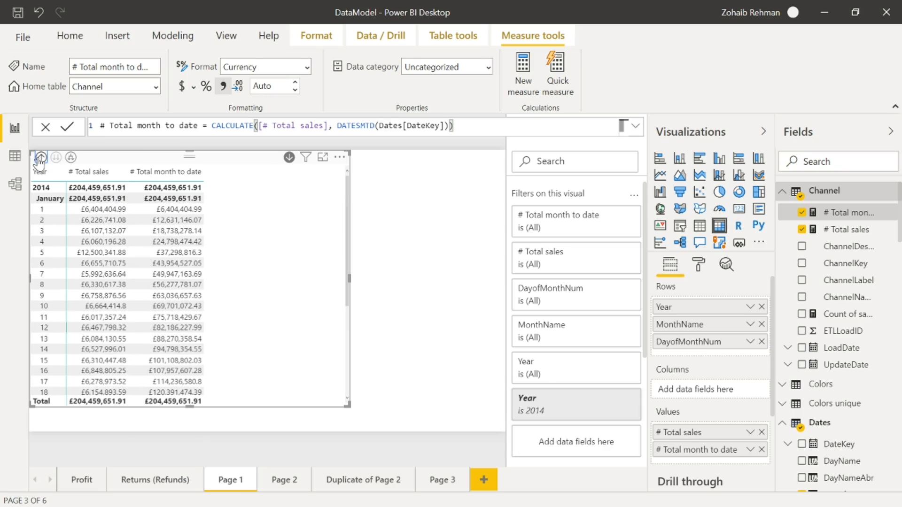
left_click(289, 157)
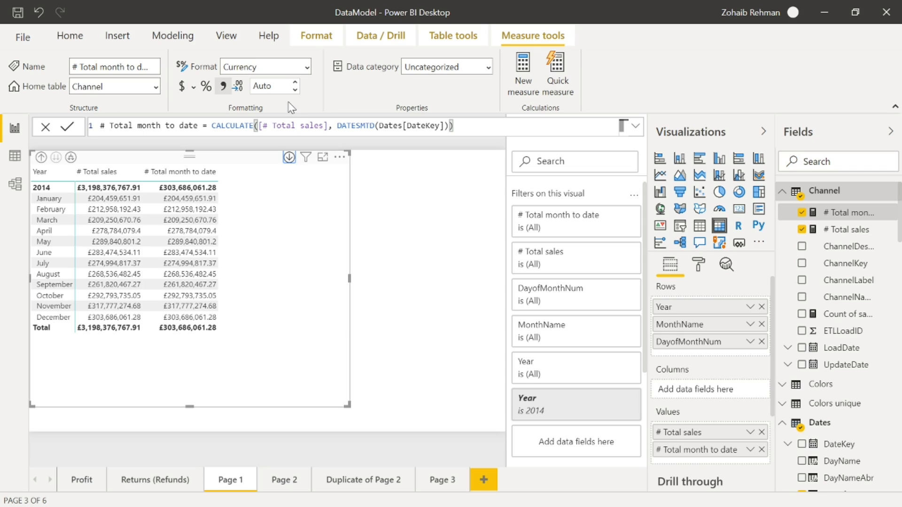
- Create a new measure named "# Total Quarter to date" and begin its formula with the CALCULATE function
left_click(524, 75)
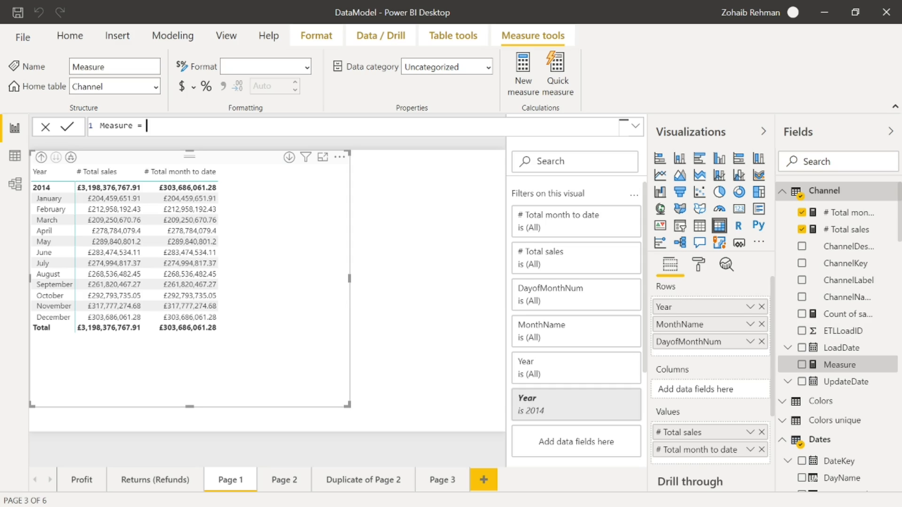
key("ctrl+a")
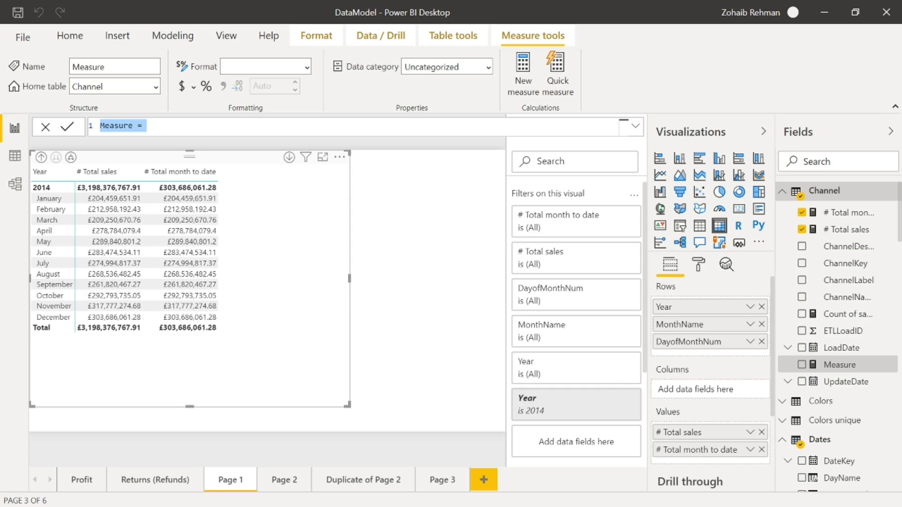
type("~")
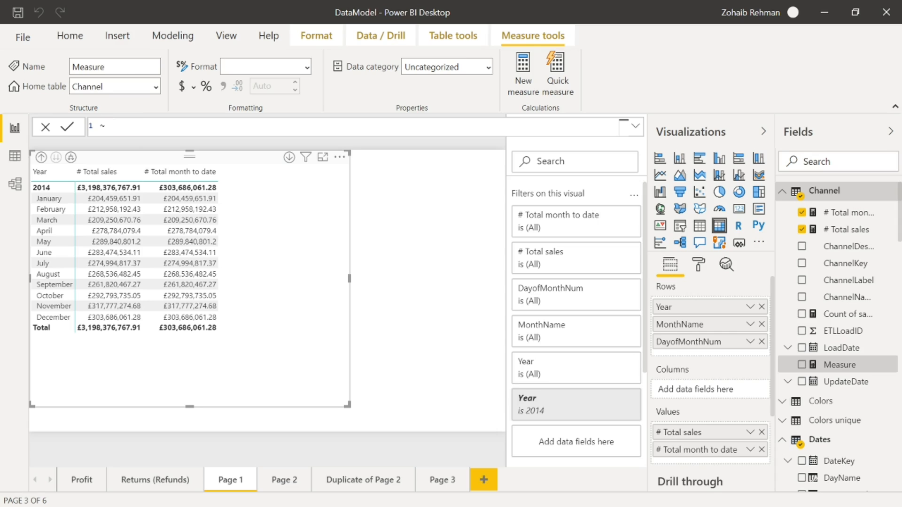
key("BackSpace")
type("# Total Quarter to date = CALCULATE(")
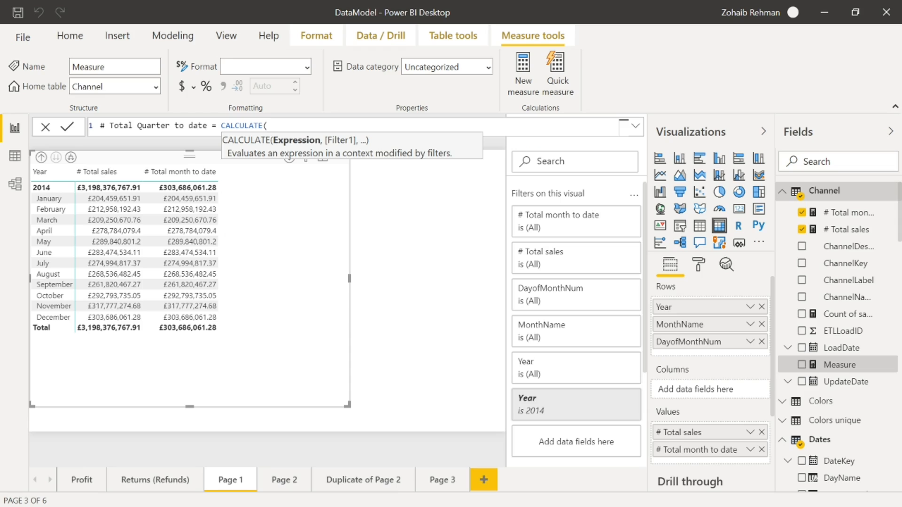
- Use the [# Total sales] measure as the expression argument of the quarter-to-date CALCULATE formula
type("tot")
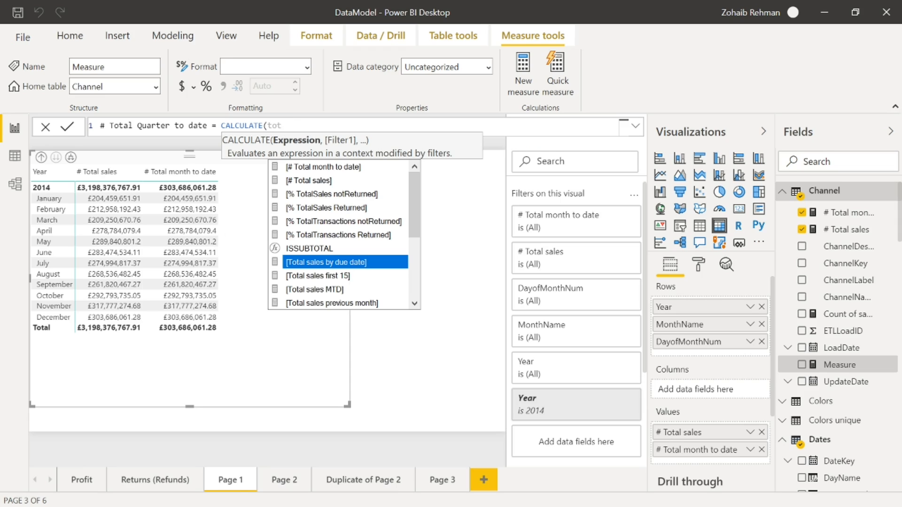
key("Up")
key("Up")
key("Up")
key("Up")
key("Up")
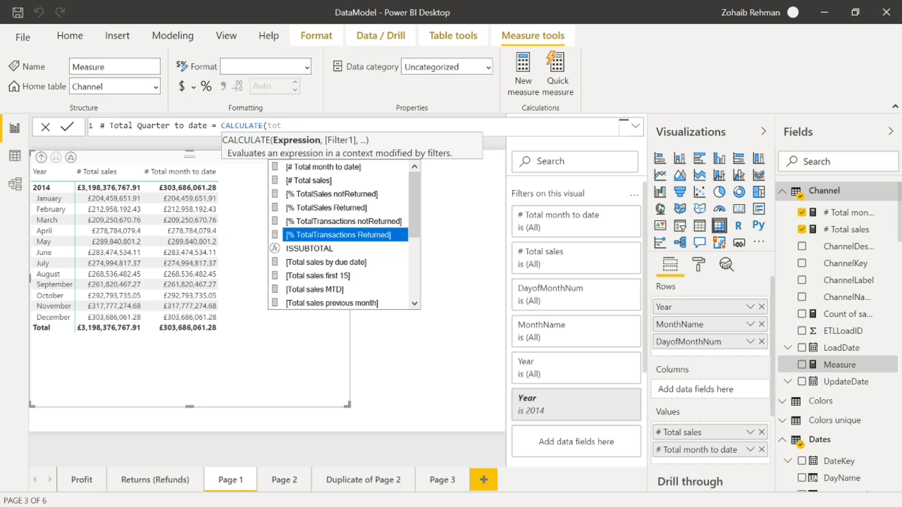
key("Up")
key("Tab")
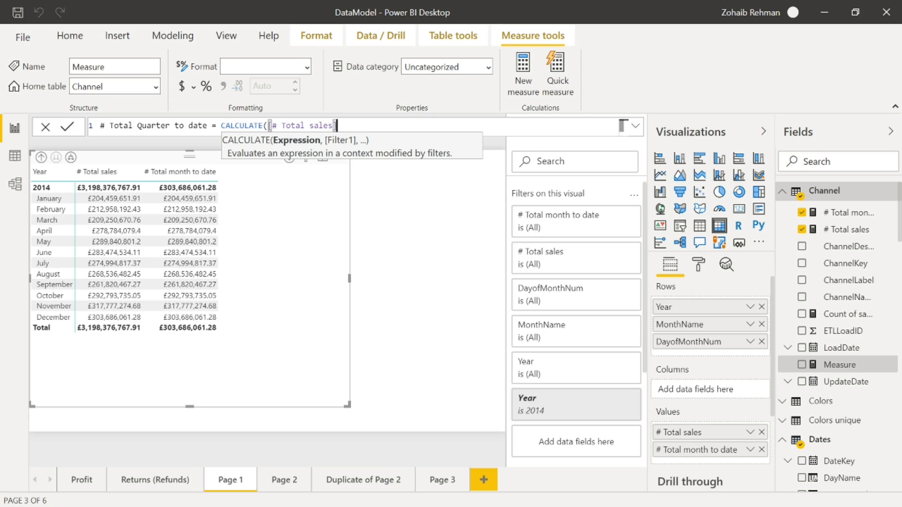
- Add the DATESQTD function as the filter argument of the quarter-to-date formula
type(", ")
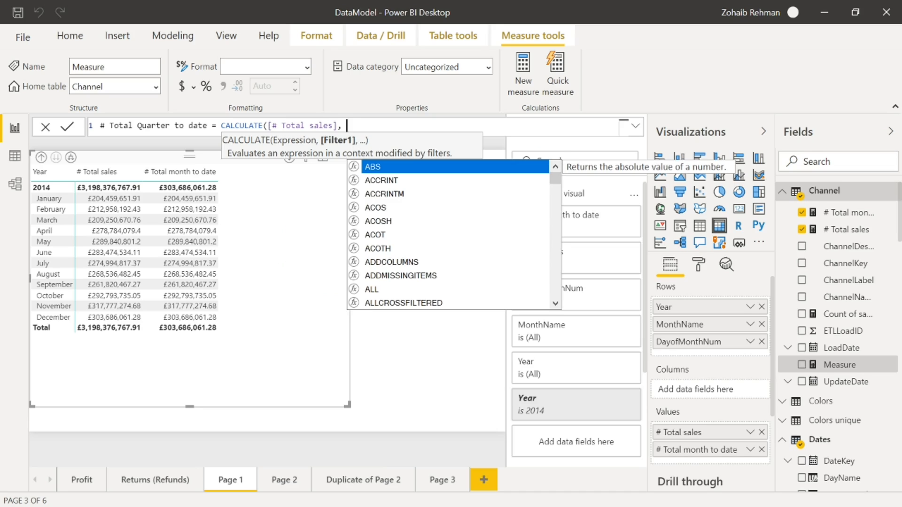
type("date")
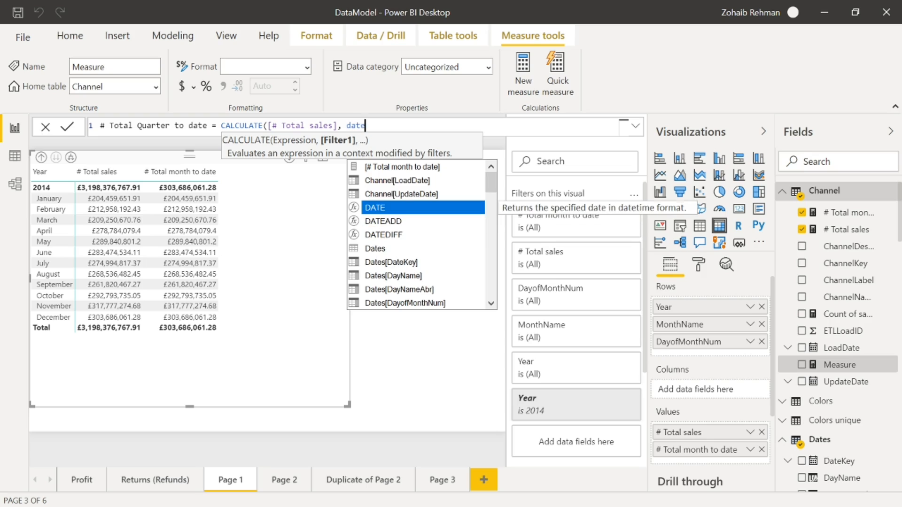
type("s")
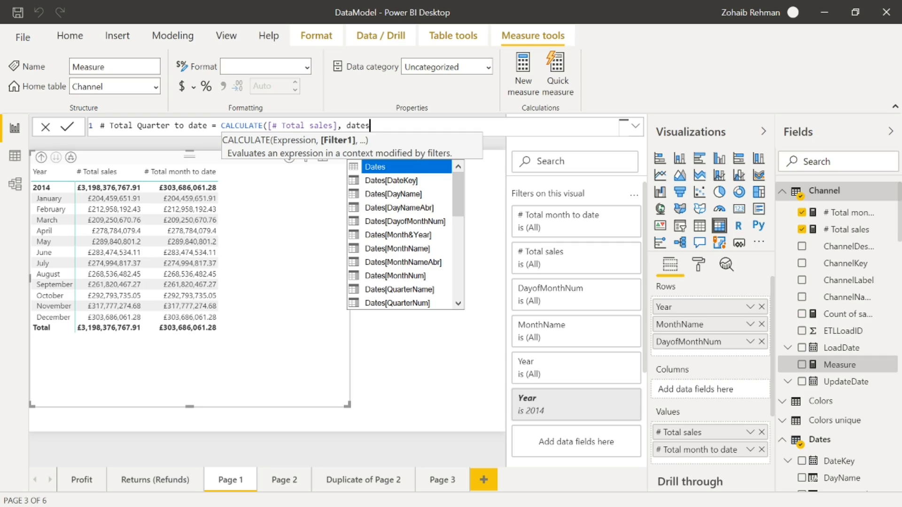
type("qtd")
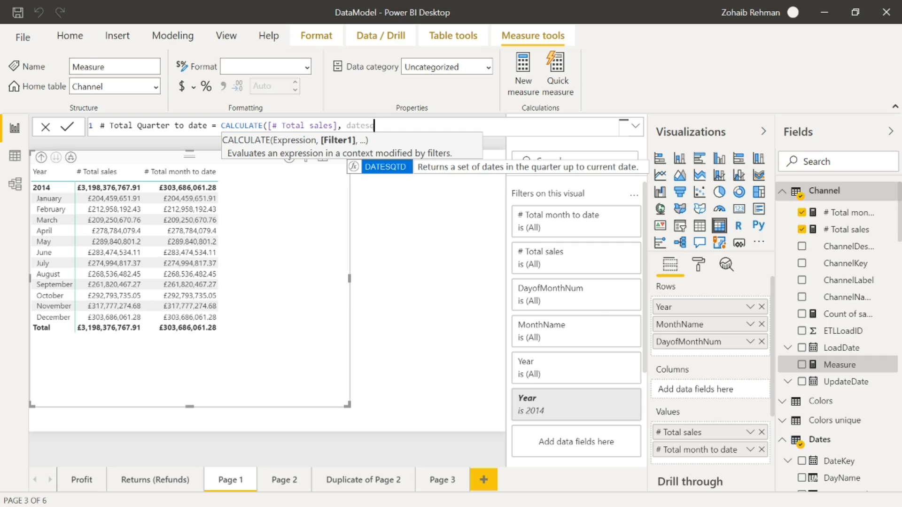
key("Tab")
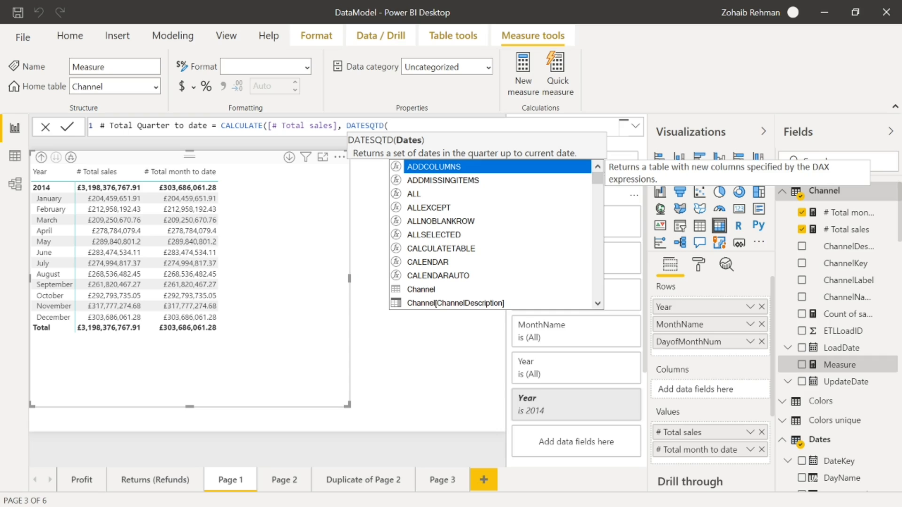
- Complete DATESQTD with Dates[DateKey], commit the quarter-to-date measure, and add it to the matrix values
type("date")
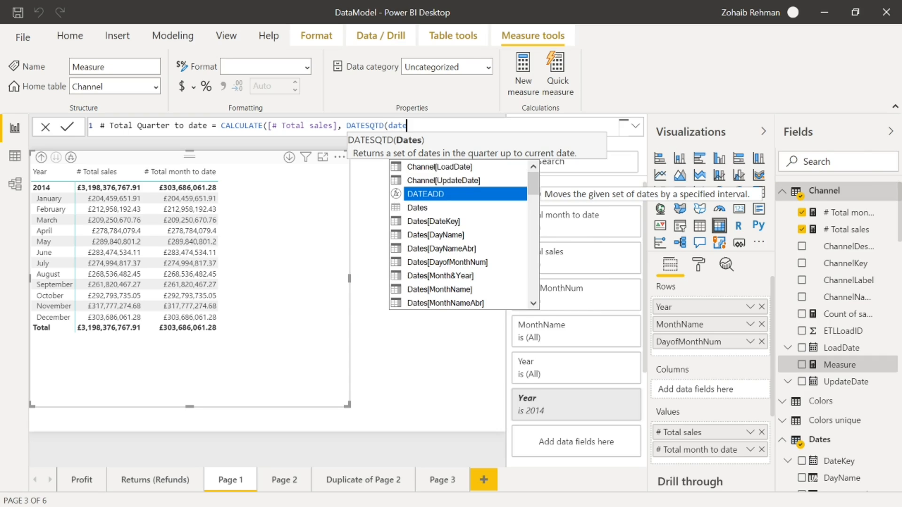
type("s")
key("Down")
key("Tab")
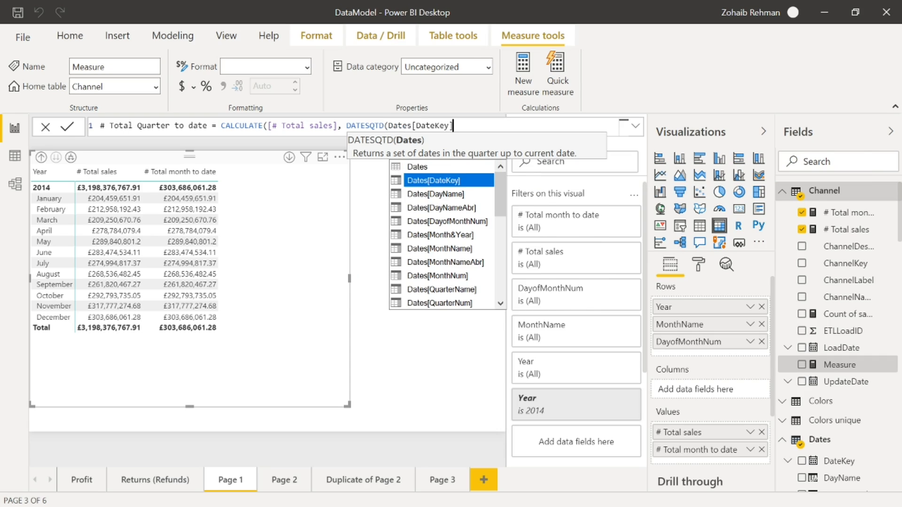
type(")")
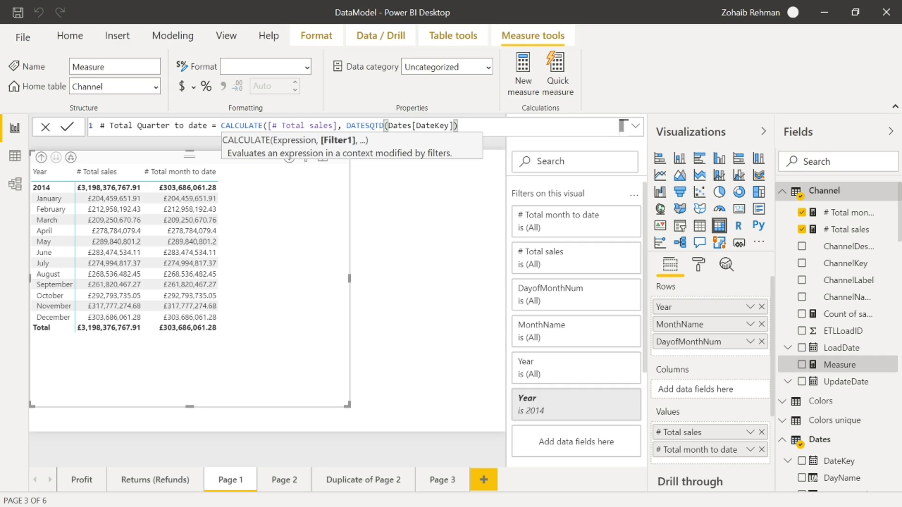
type(")")
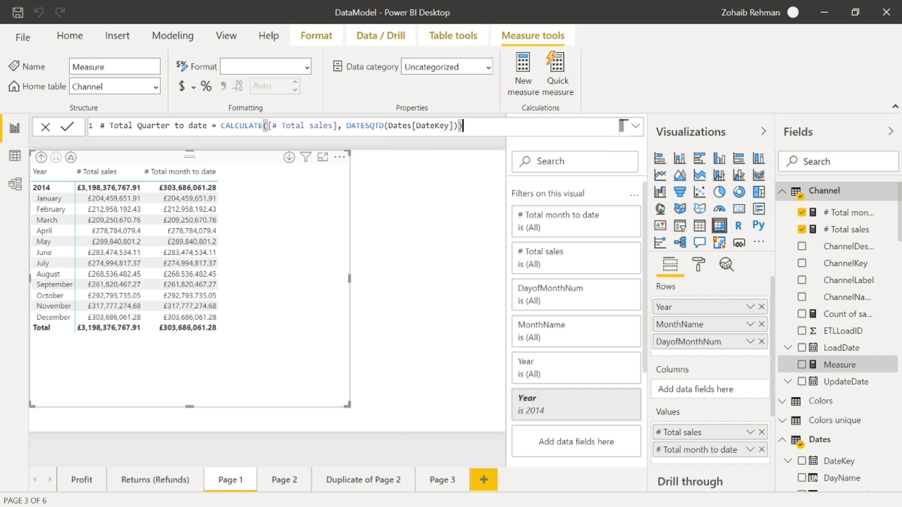
key("Return")
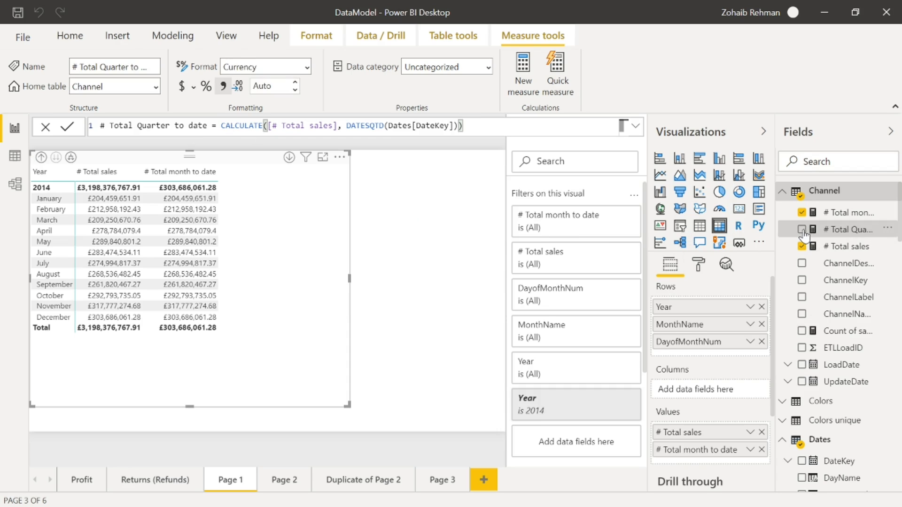
left_click(803, 230)
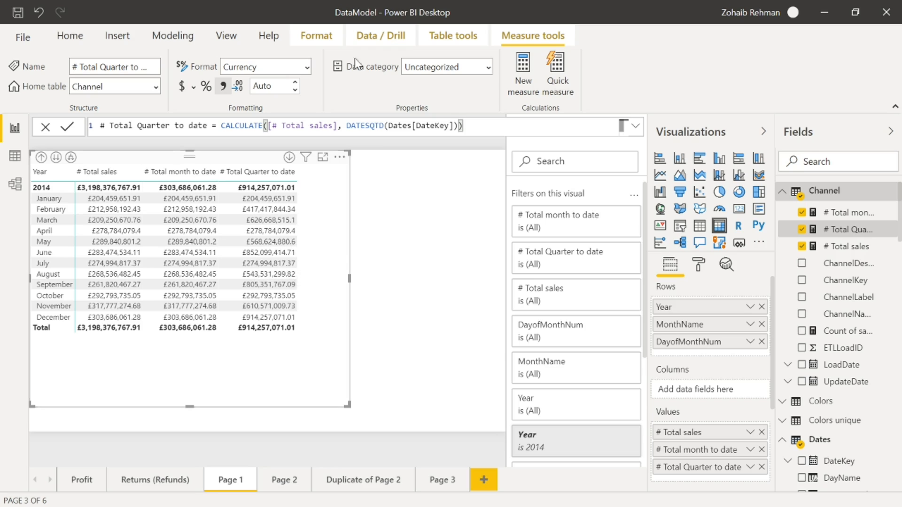
- Create a new measure named "# Total year to date" and begin its formula with the CALCULATE function
left_click(525, 73)
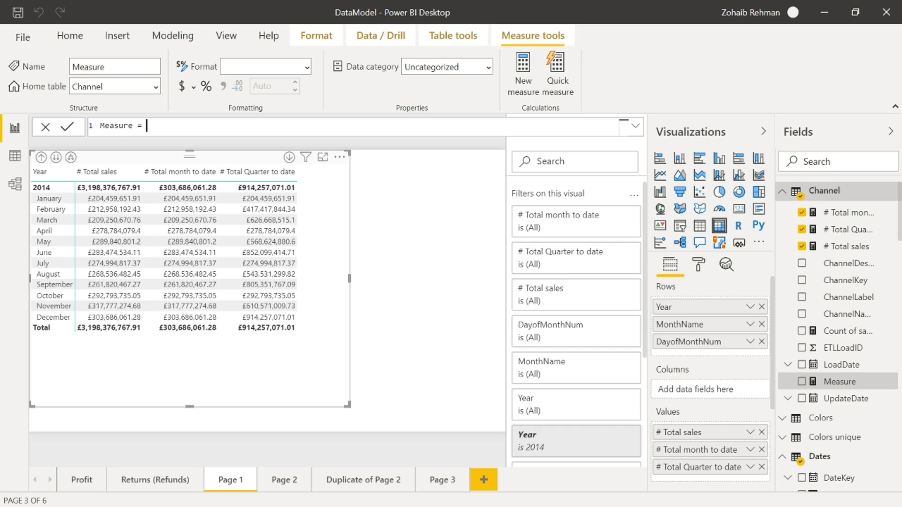
left_click_drag(146, 126, 89, 129)
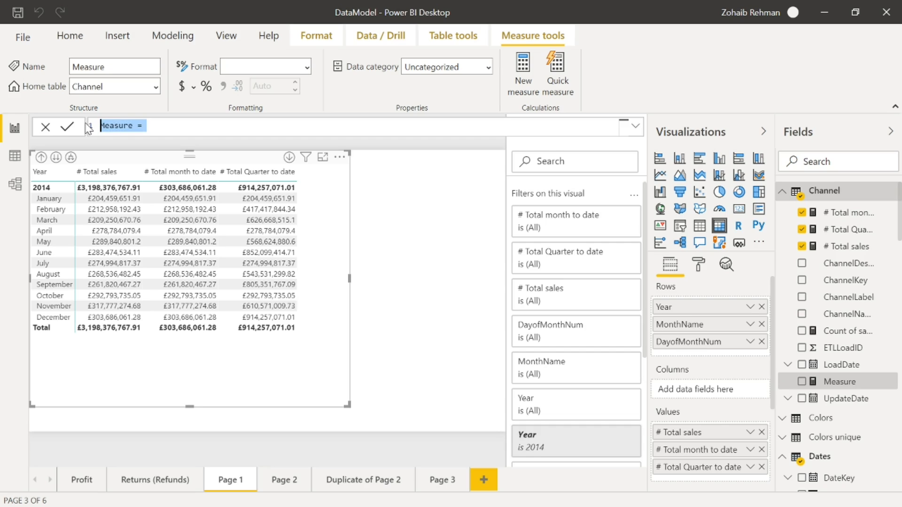
key("BackSpace")
type("# To")
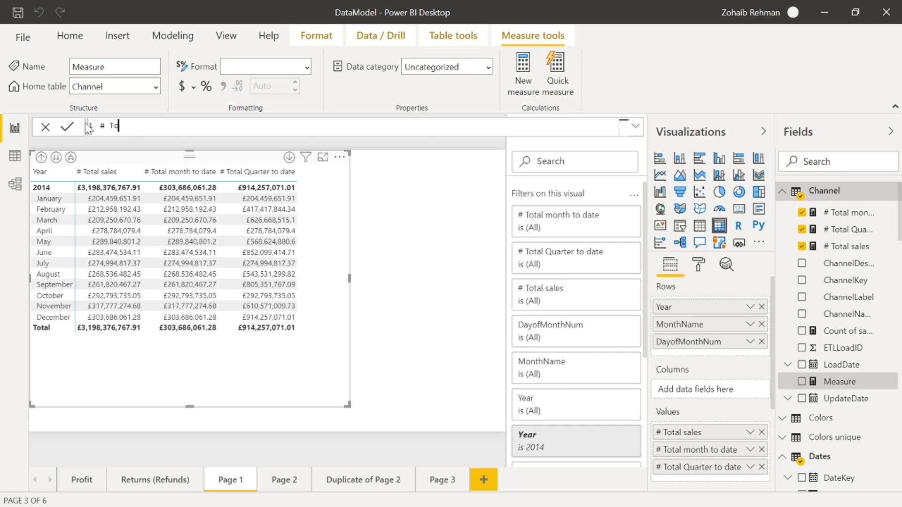
type("tal year to date = cal")
key("Tab")
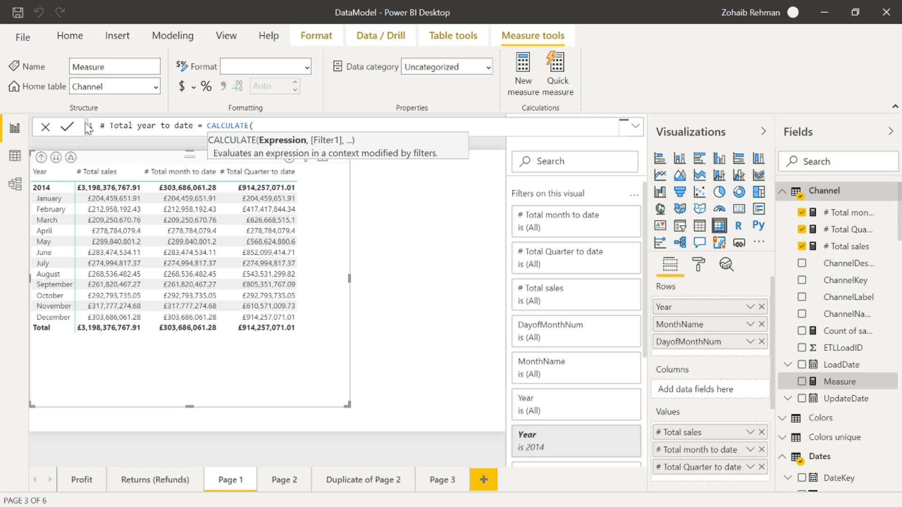
- Use the [# Total sales] measure as the expression argument of the year-to-date CALCULATE formula
type("tot")
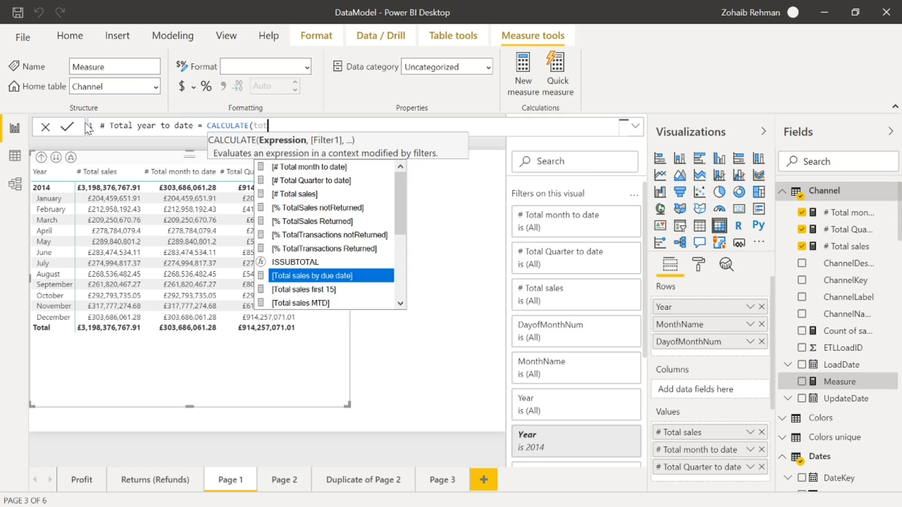
key("Up")
key("Up")
key("Up")
key("Up")
key("Up")
key("Up")
key("Tab")
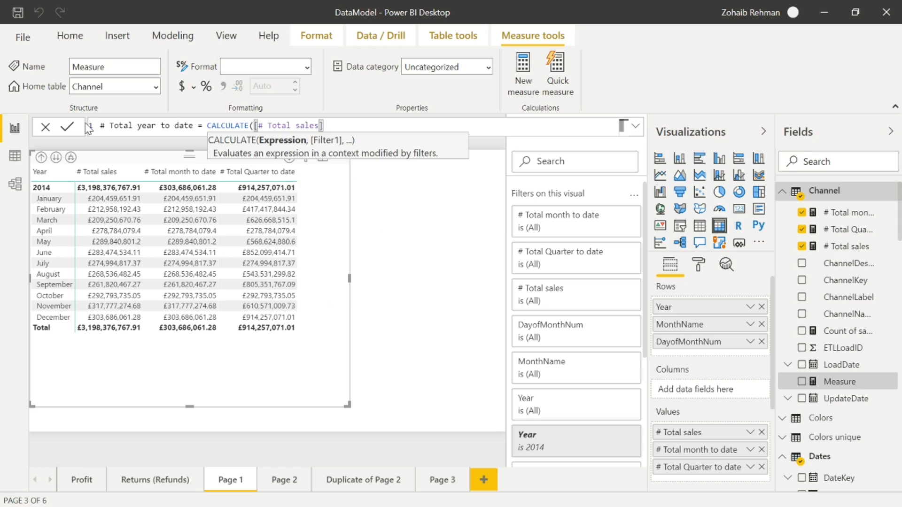
- Add DATESYTD(Dates[DateKey]) as the filter argument of the year-to-date CALCULATE formula, close it, and commit the measure
type(", dates")
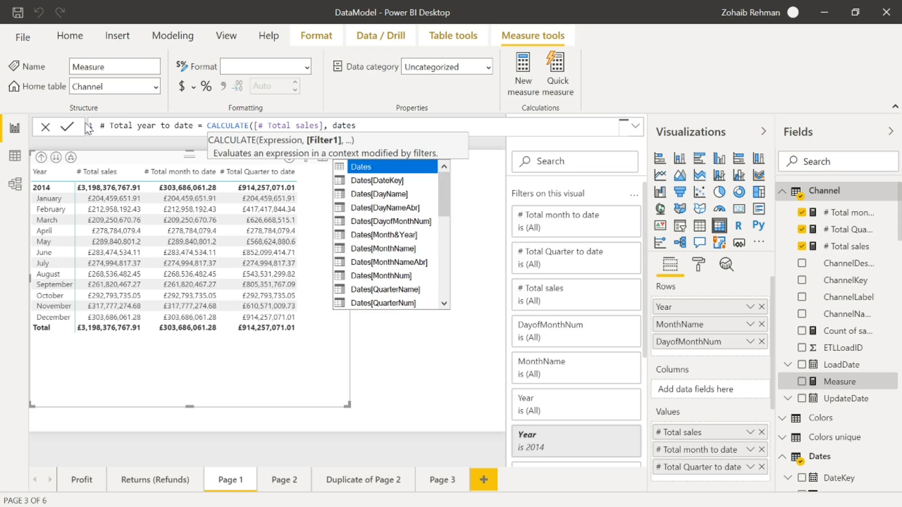
type("yt")
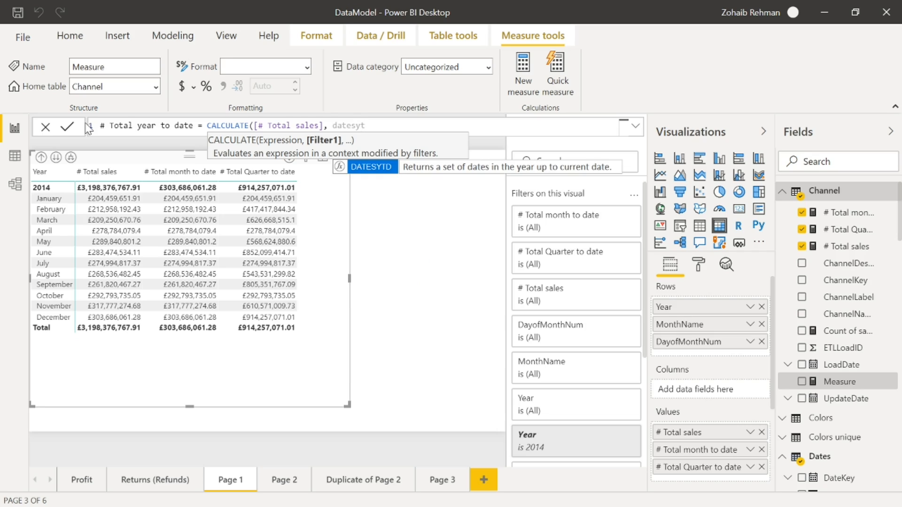
key("Tab")
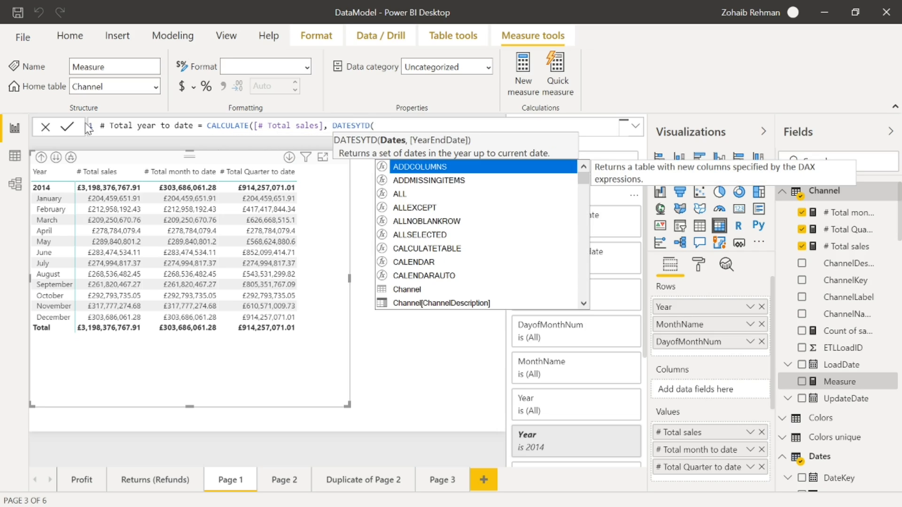
type("dates")
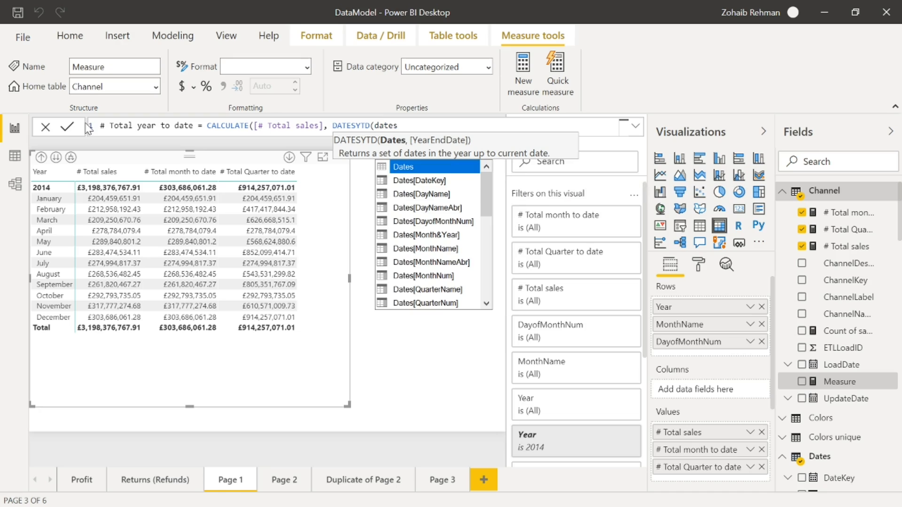
key("Down")
key("Tab")
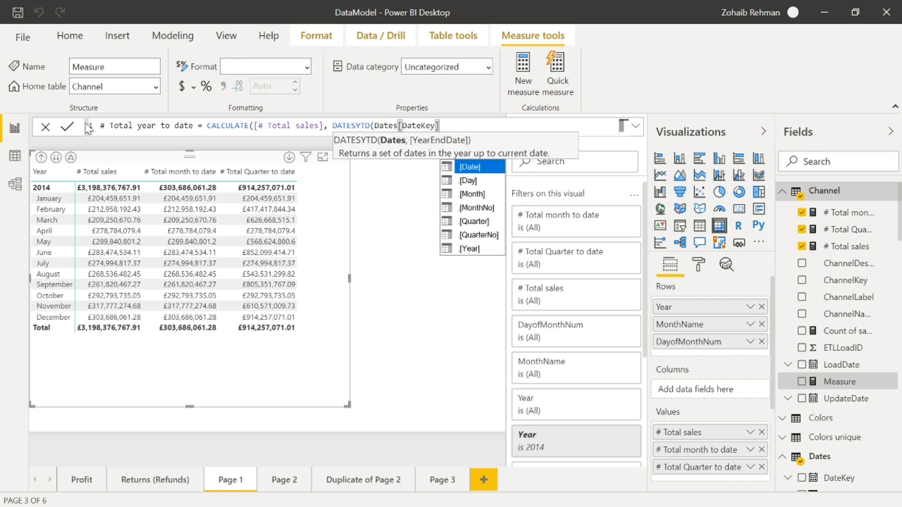
type("))")
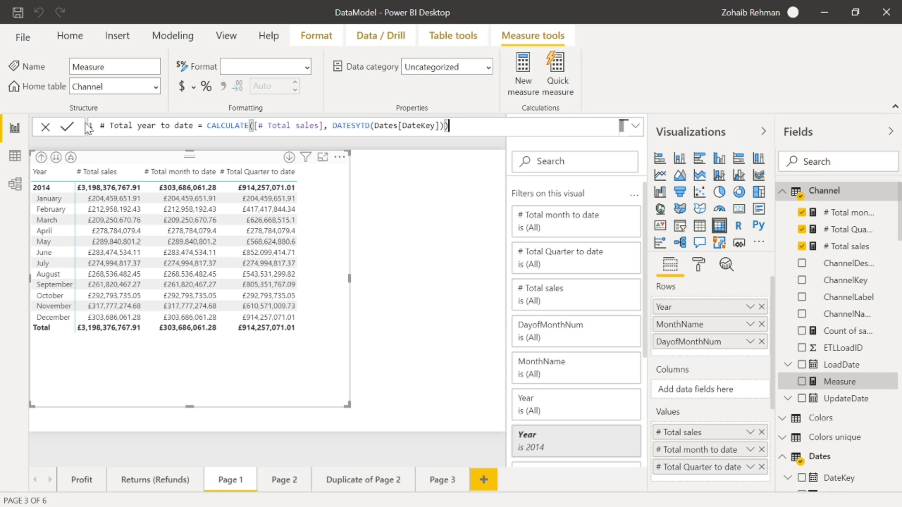
key("Return")
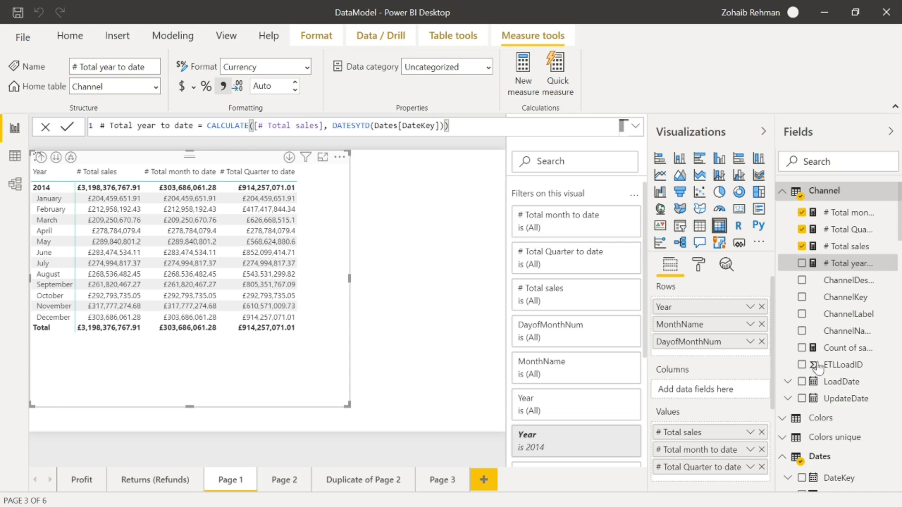
- Add the # Total year to date measure to the matrix values and widen the matrix to fit the new column
left_click(802, 263)
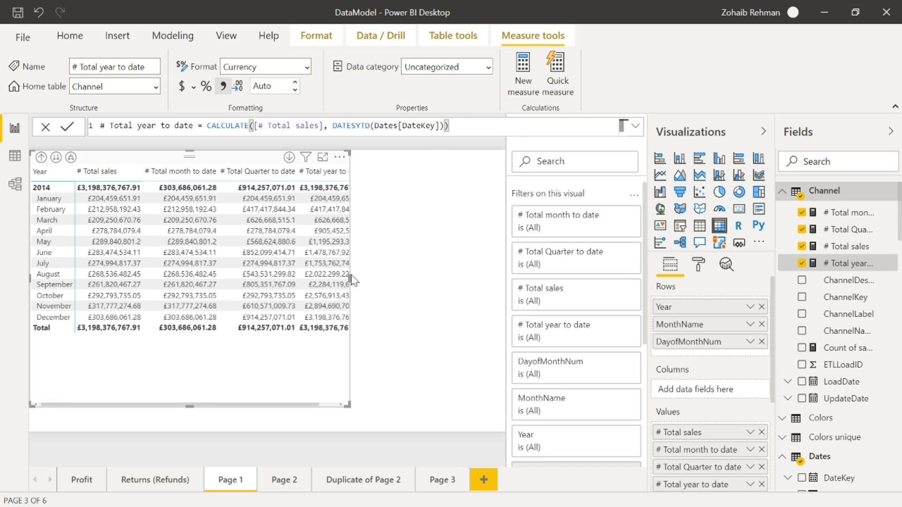
left_click_drag(349, 277, 425, 280)
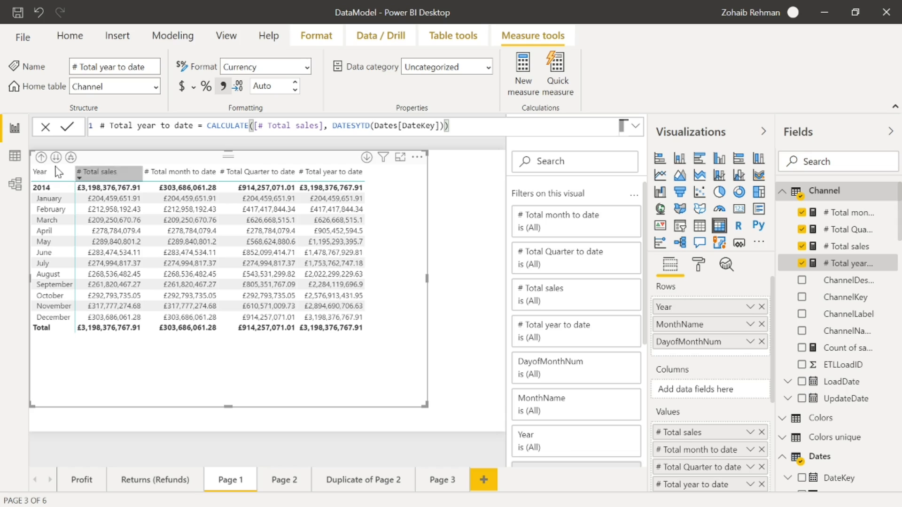
- Drill the matrix up to the year level, expand all years down to months, and review the monthly rows
left_click(42, 158)
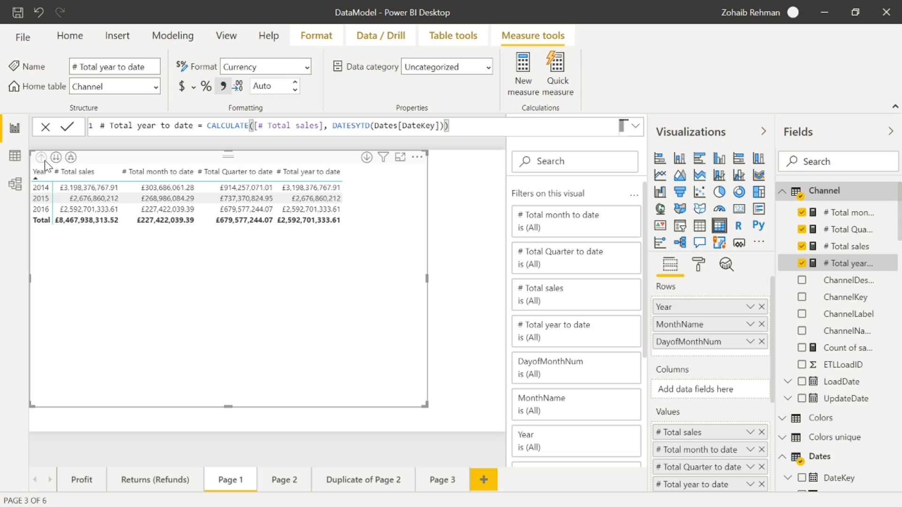
left_click(71, 158)
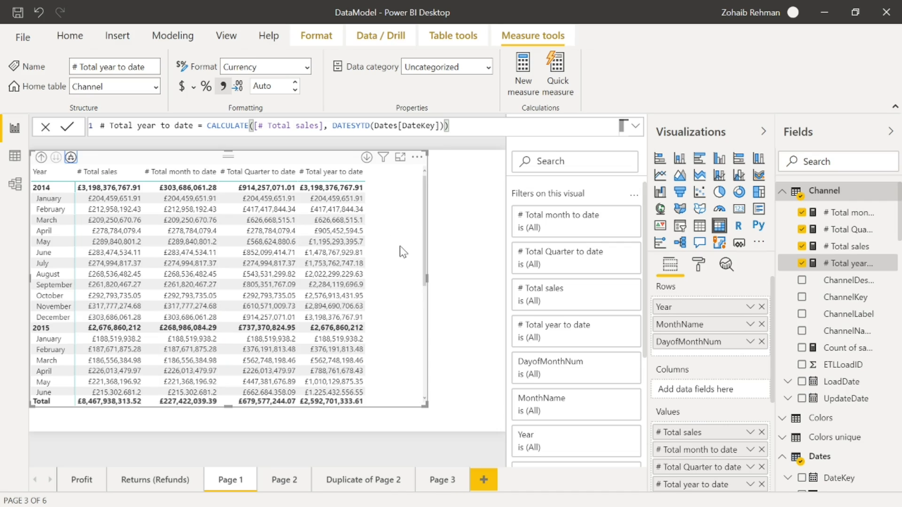
scroll(400, 247, "down", 3)
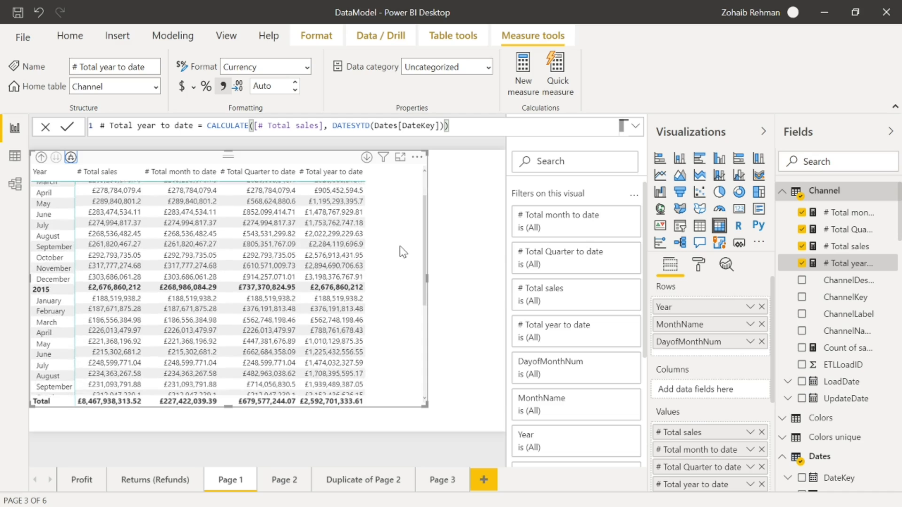